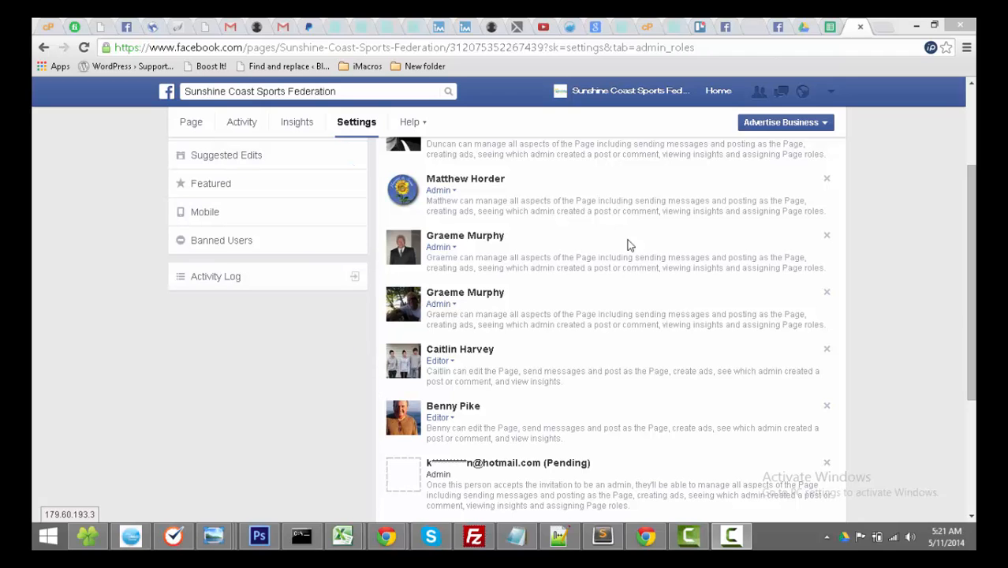
- Open the Sunshine Coast Sports Federation page from its settings and look over its timeline
left_click_drag(970, 291, 963, 201)
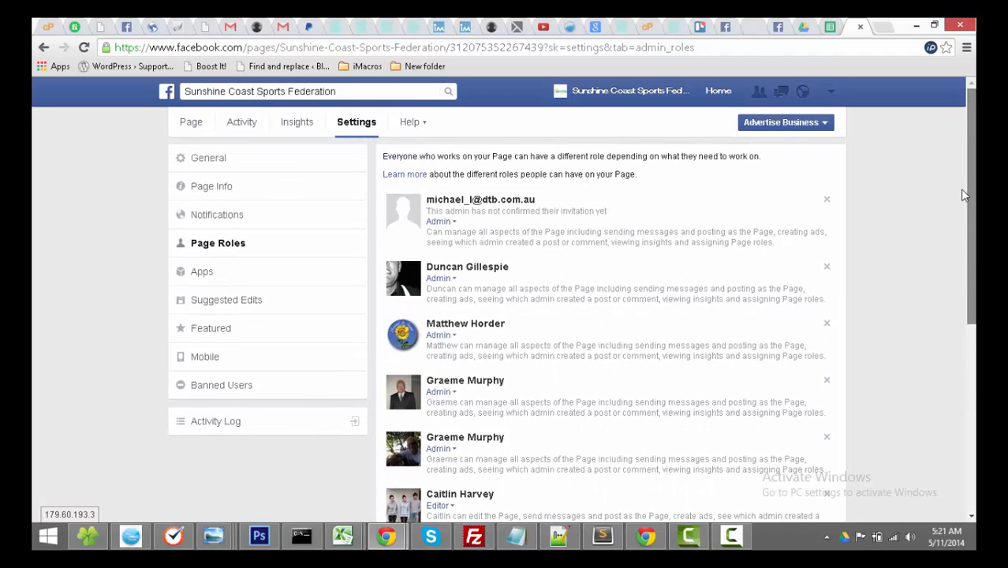
left_click(597, 95)
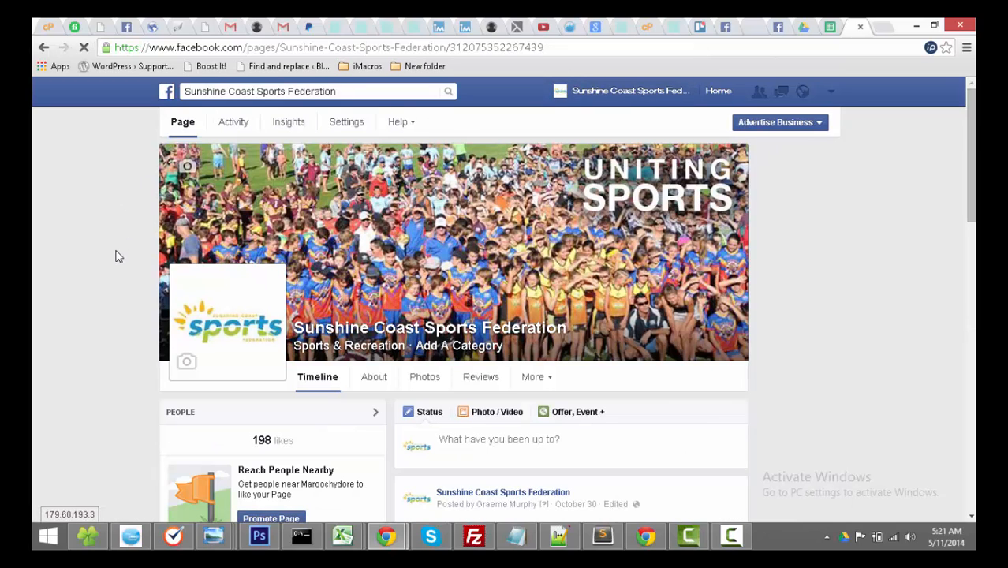
scroll(114, 242, "down", 4)
scroll(112, 243, "up", 6)
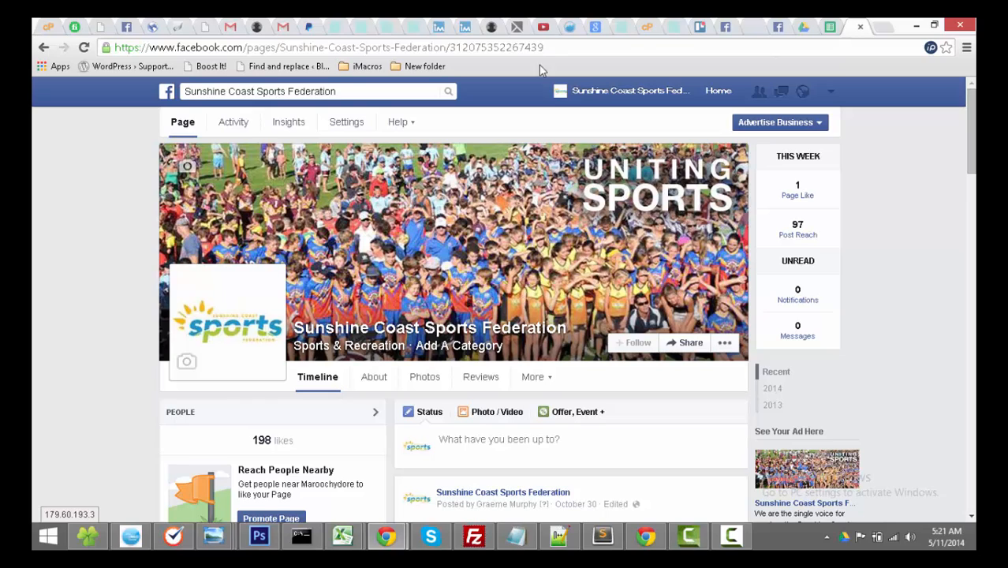
- Switch from using Facebook as the organization's page to the personal profile and highlight the profile part of its web address
left_click(833, 94)
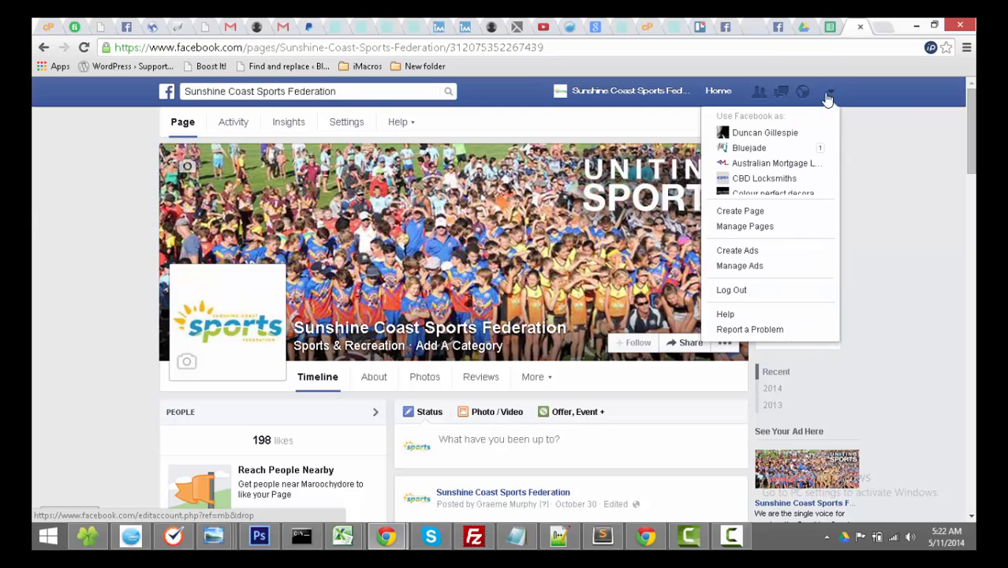
left_click(762, 134)
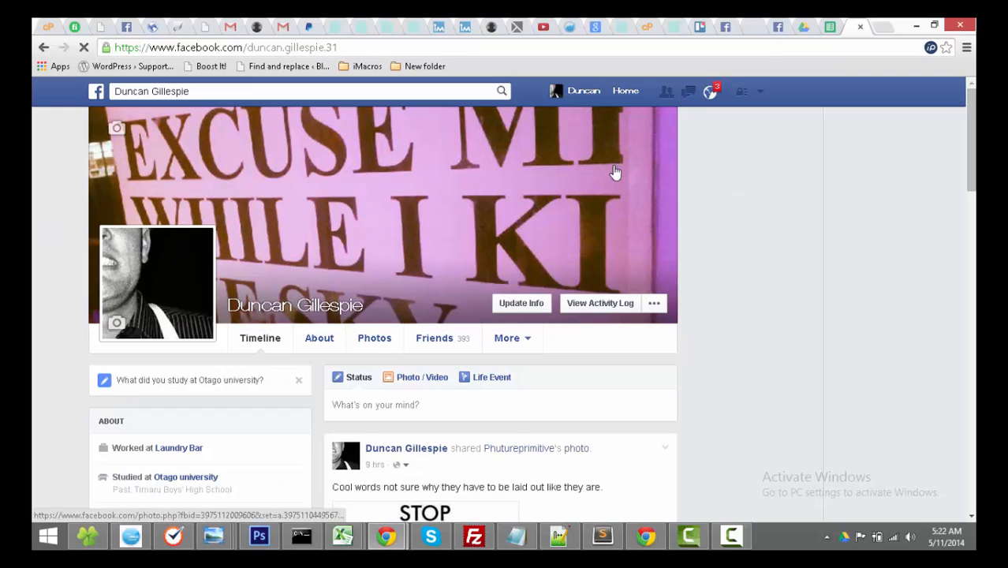
left_click(308, 47)
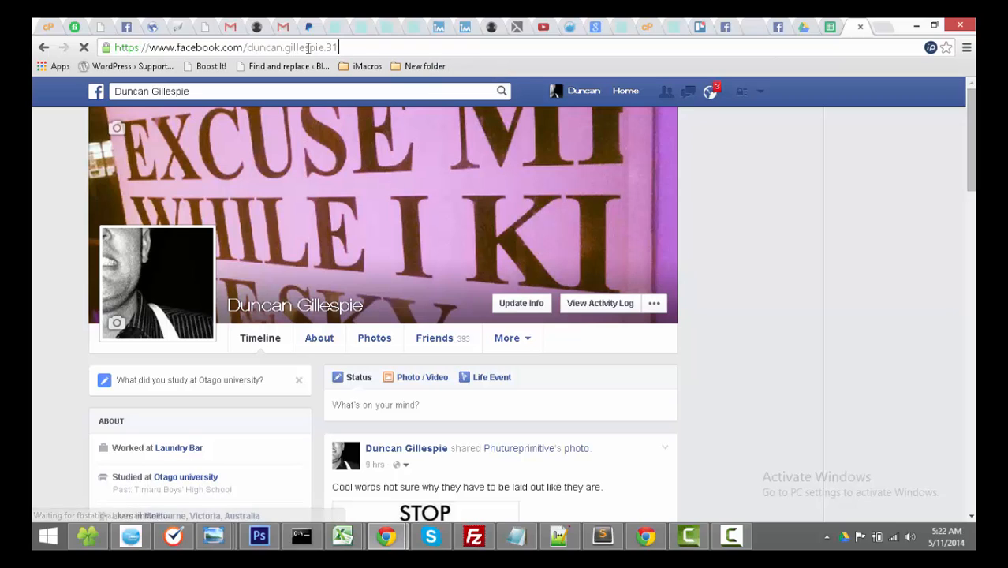
left_click_drag(308, 47, 245, 47)
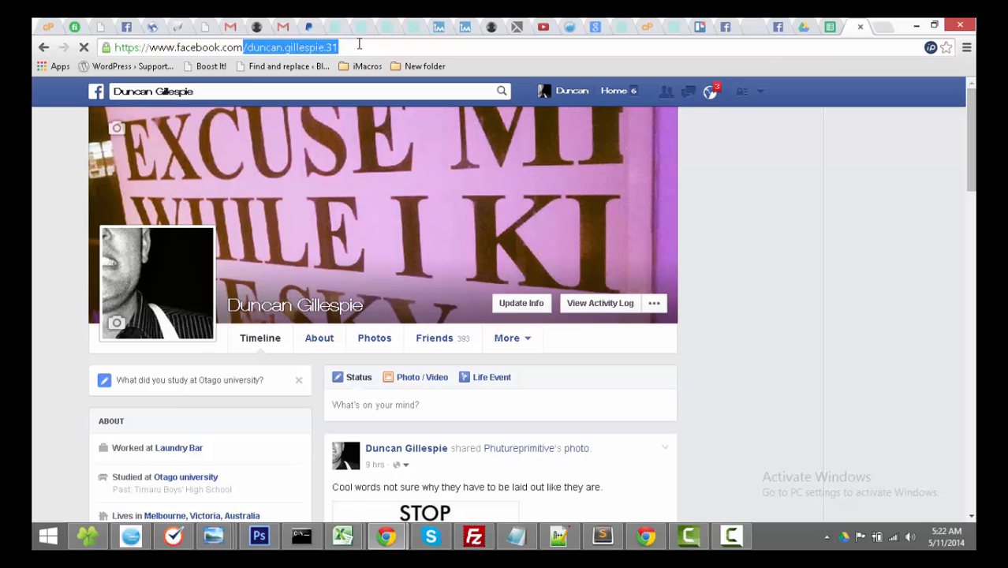
left_click(343, 48)
- Go to the facebook.com home page
left_click_drag(339, 47, 92, 40)
type("facebook.com")
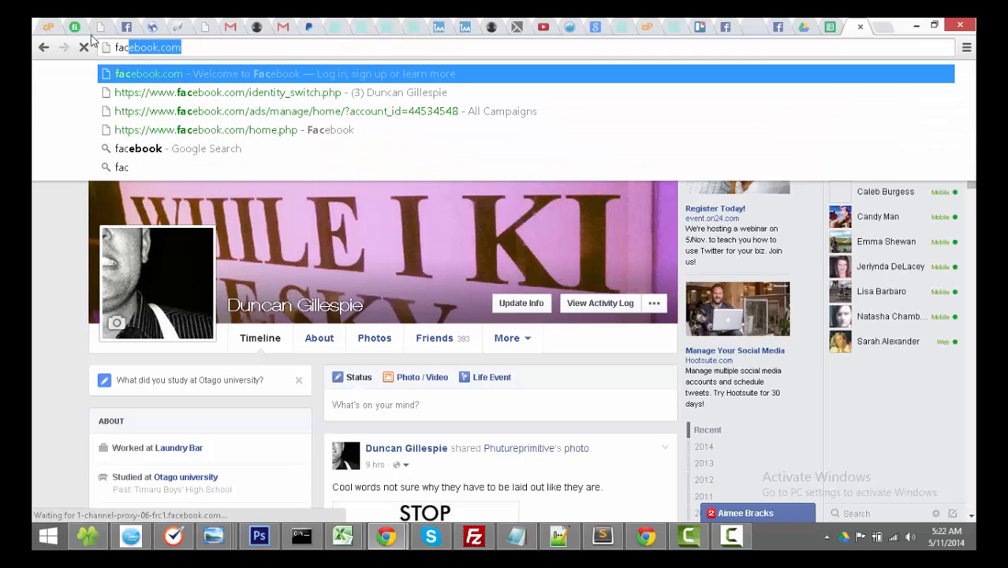
key("Right")
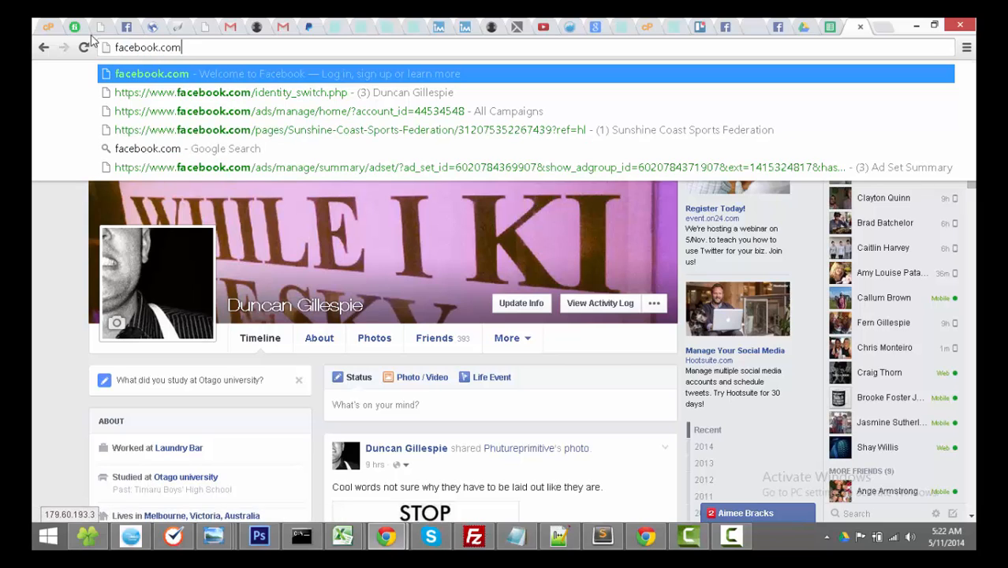
key("Return")
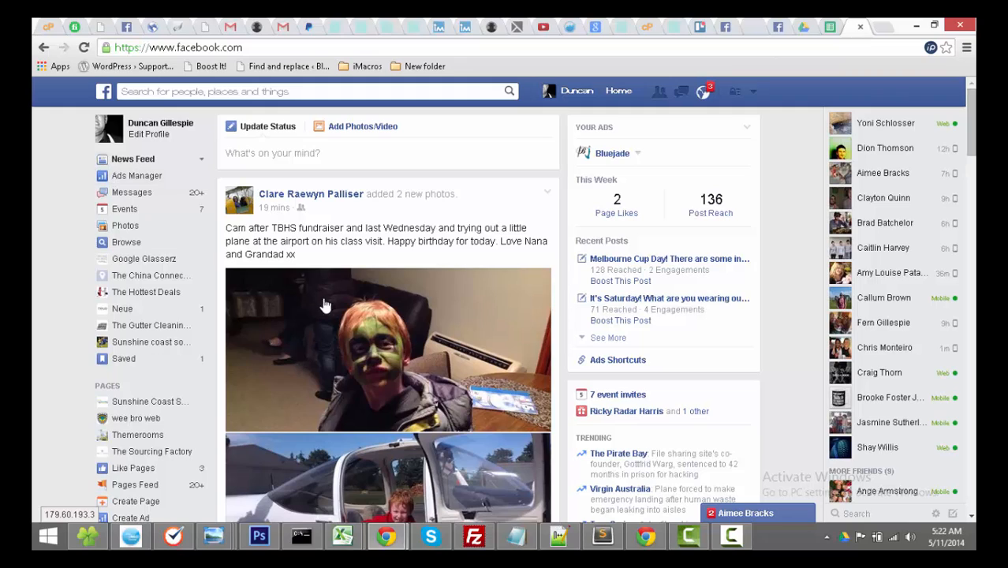
- Start creating a new Facebook page from the account options
left_click(755, 94)
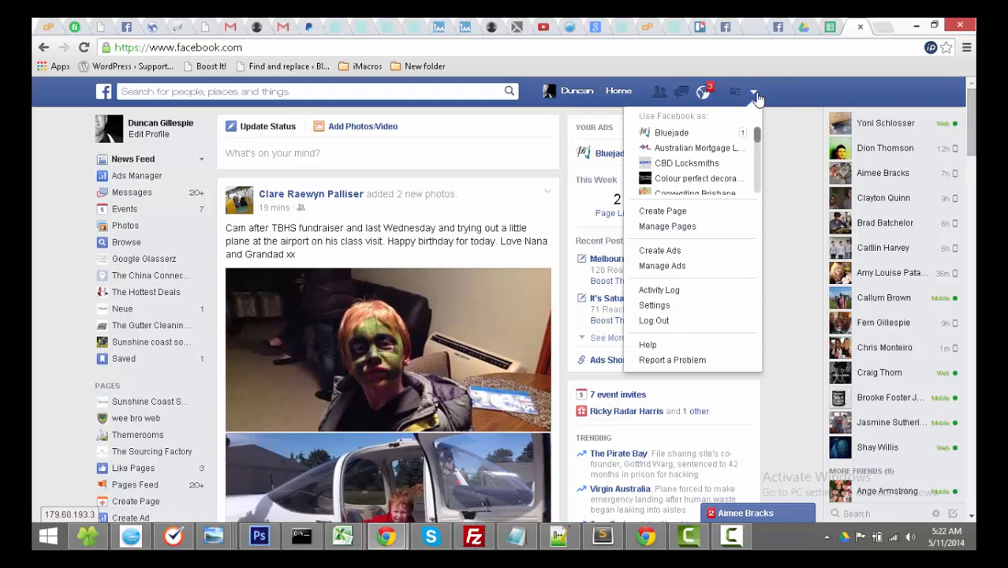
left_click(756, 94)
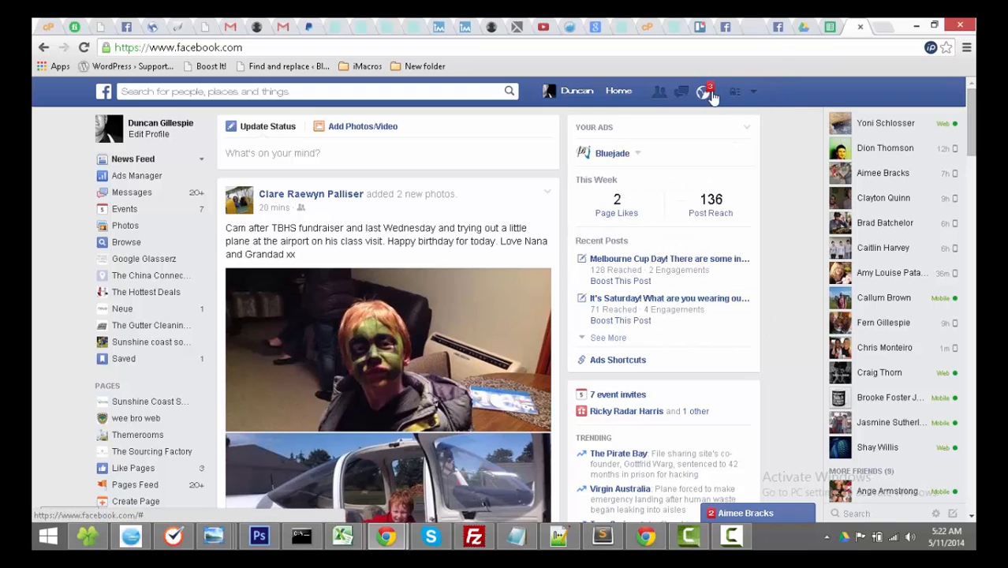
left_click(754, 93)
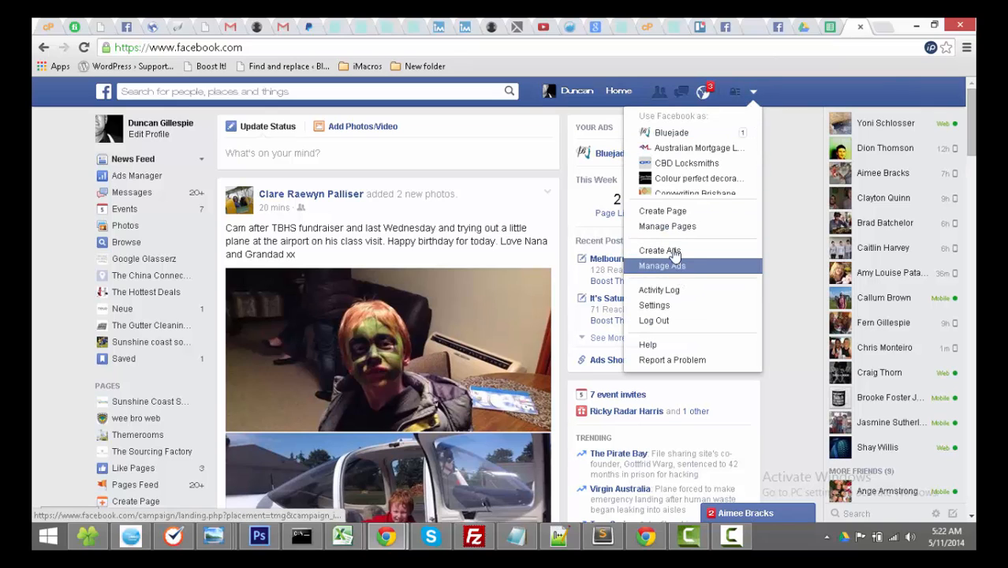
left_click(669, 213)
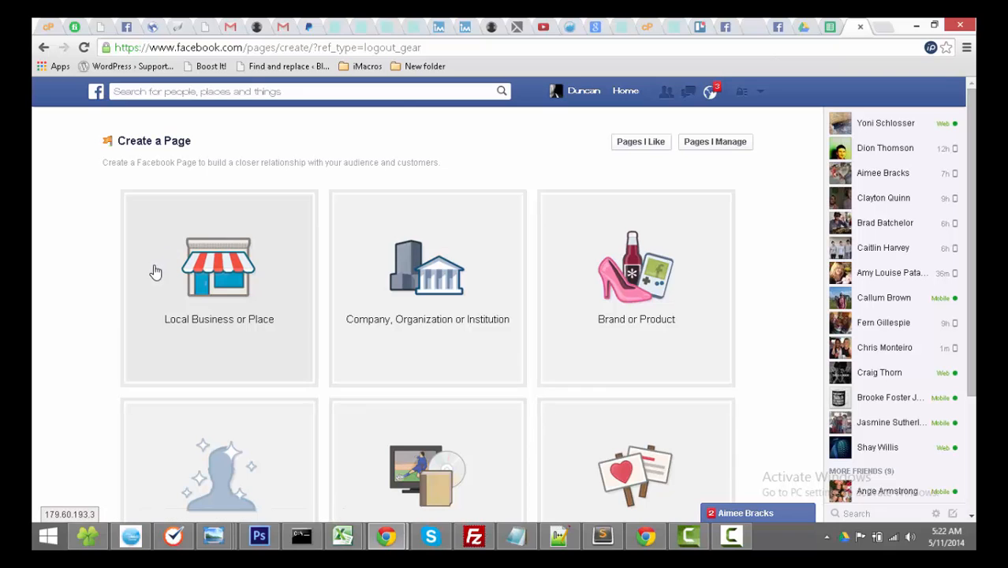
- Look through the six available page types, from Local Business or Place to Cause or Community
scroll(90, 293, "down", 2)
scroll(110, 303, "up", 2)
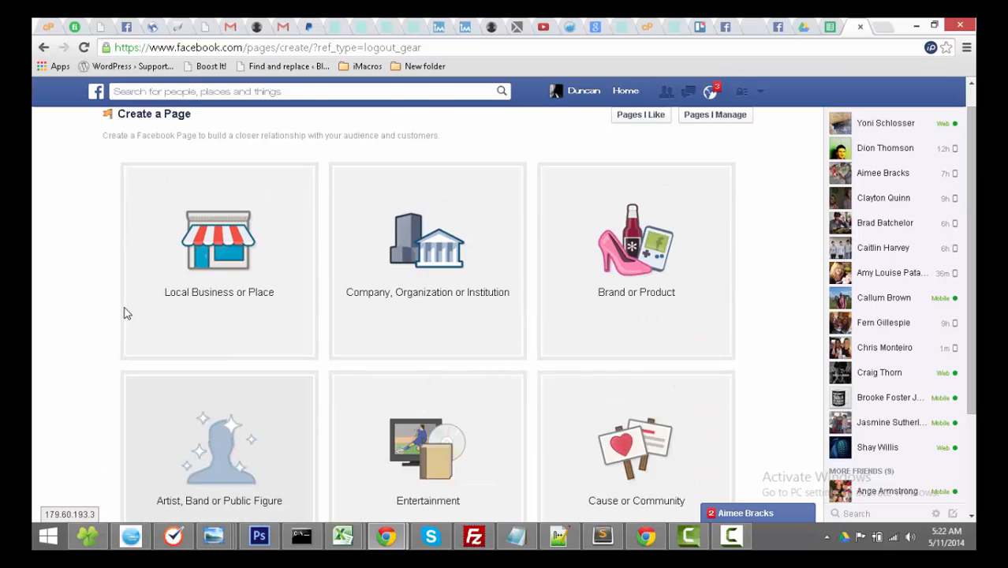
scroll(426, 319, "down", 2)
scroll(412, 322, "up", 1)
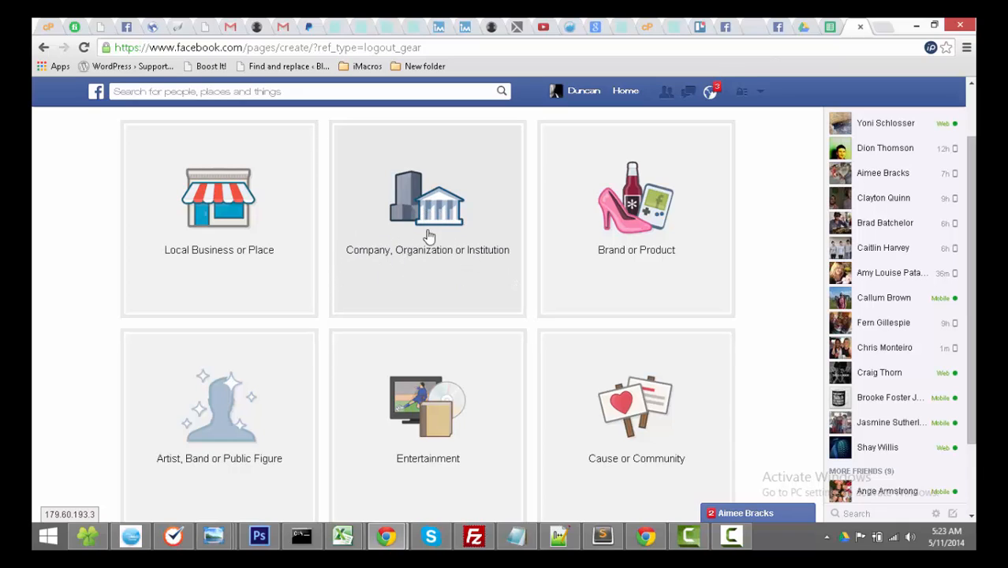
scroll(444, 316, "down", 2)
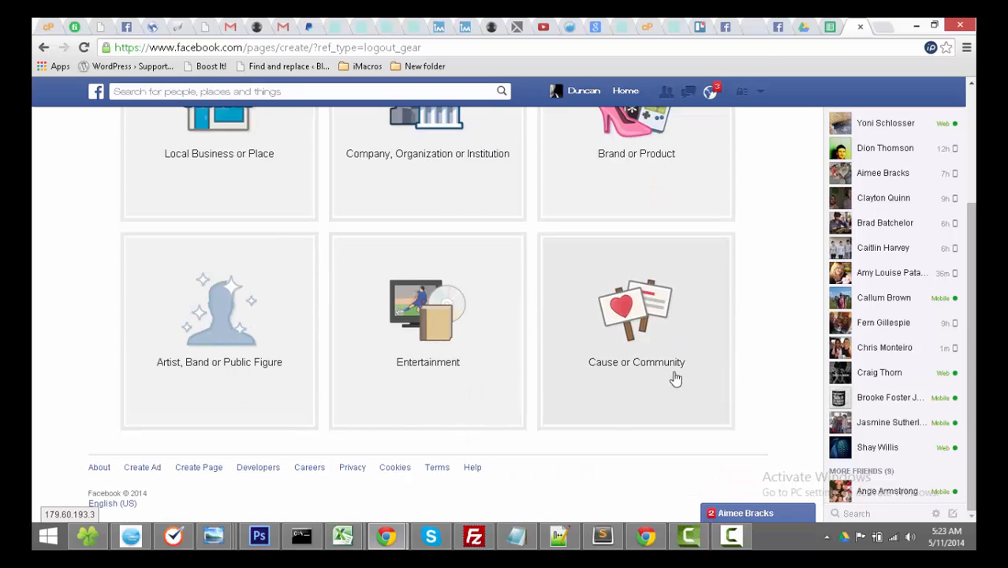
scroll(530, 297, "up", 3)
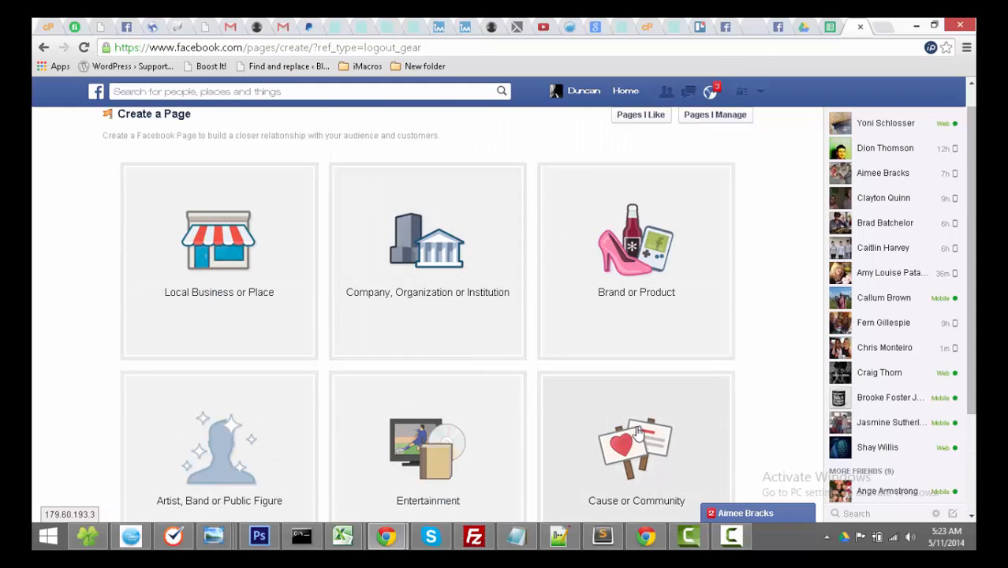
scroll(450, 251, "down", 2)
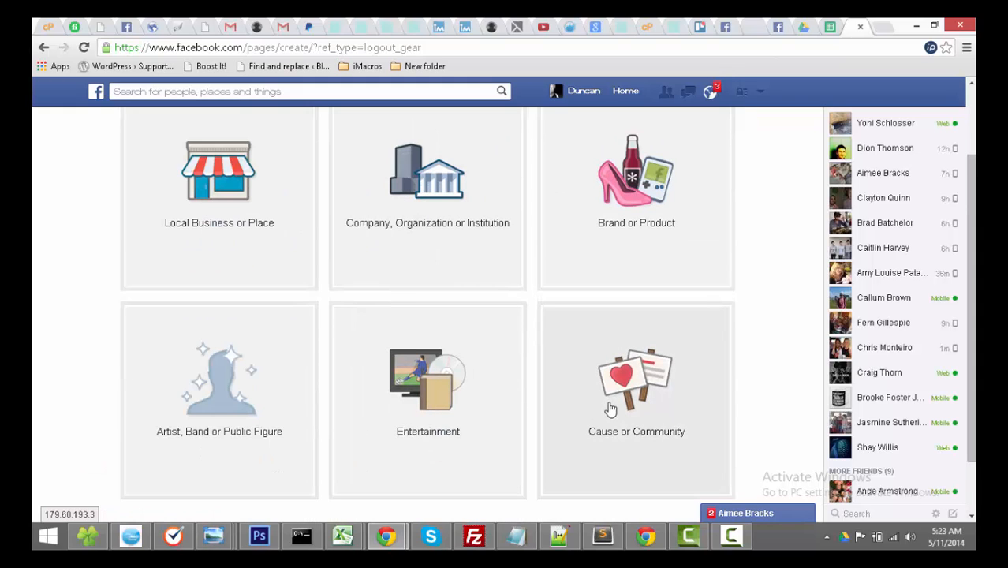
scroll(488, 353, "up", 2)
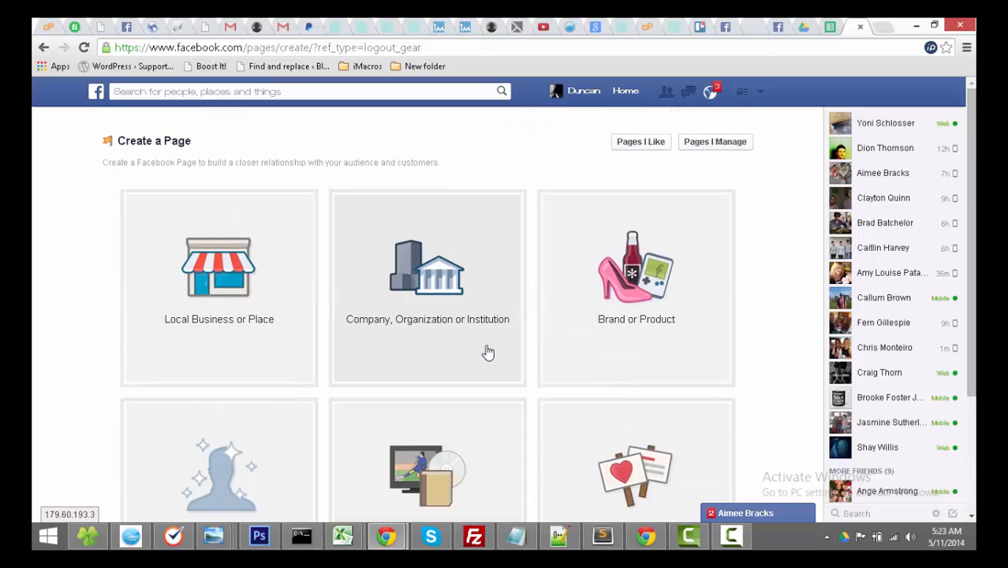
- Choose the Company, Organization or Institution page type and set its category to Organization
left_click(401, 267)
left_click(502, 252)
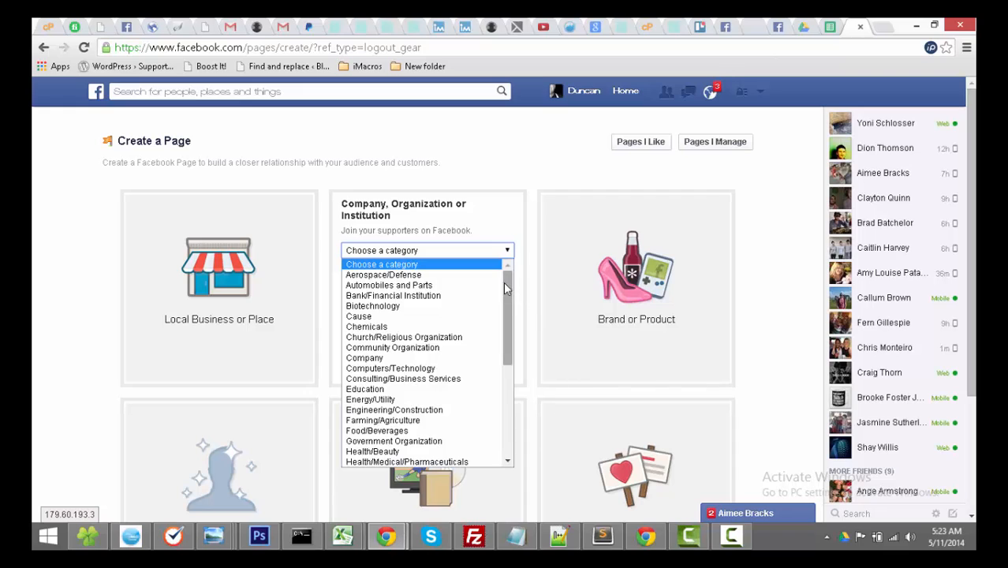
scroll(502, 312, "down", 2)
scroll(501, 311, "down", 1)
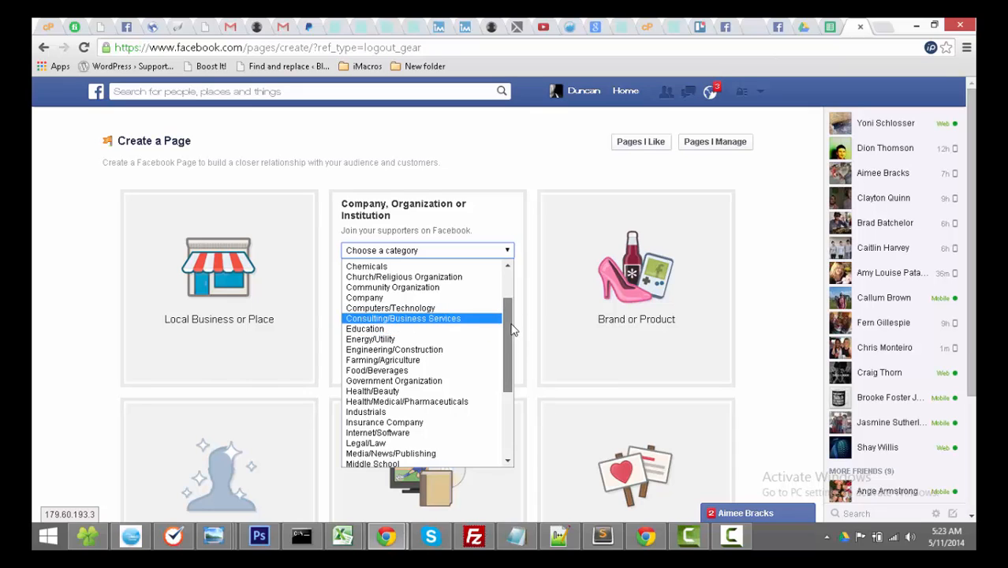
left_click_drag(509, 332, 506, 421)
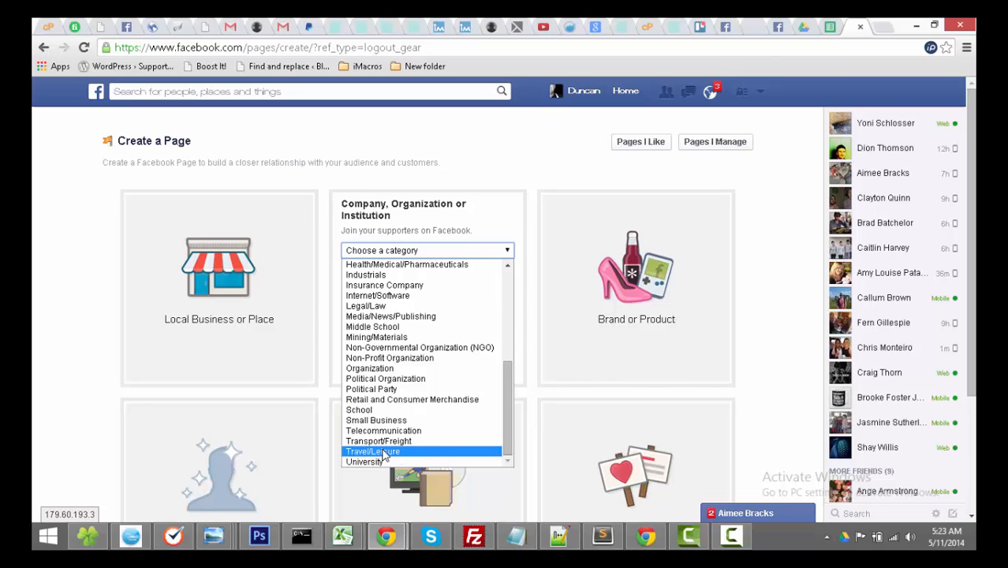
left_click(382, 368)
- Name the new page "Demo Org" and get started with its setup
left_click(378, 270)
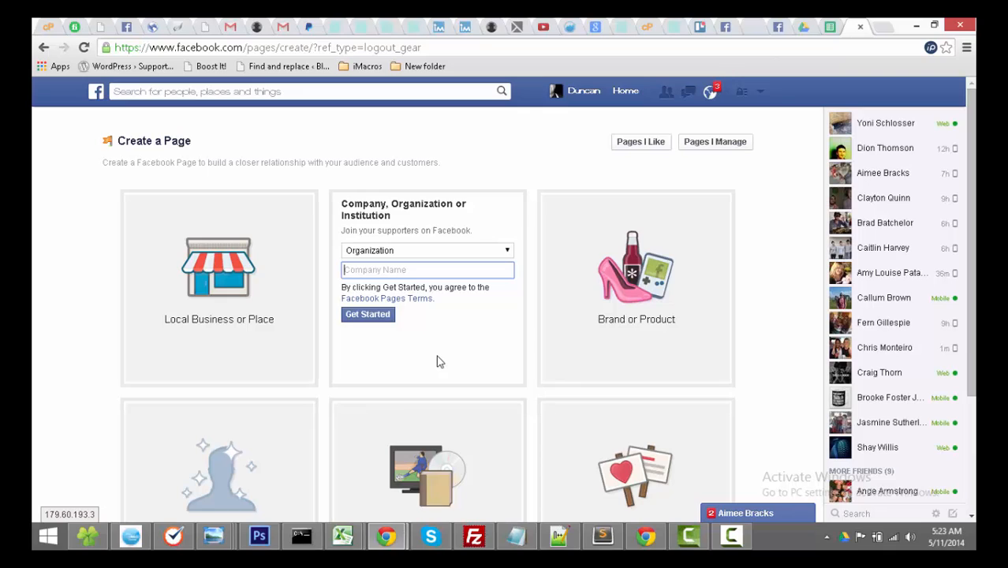
type("Demo Org")
left_click(364, 314)
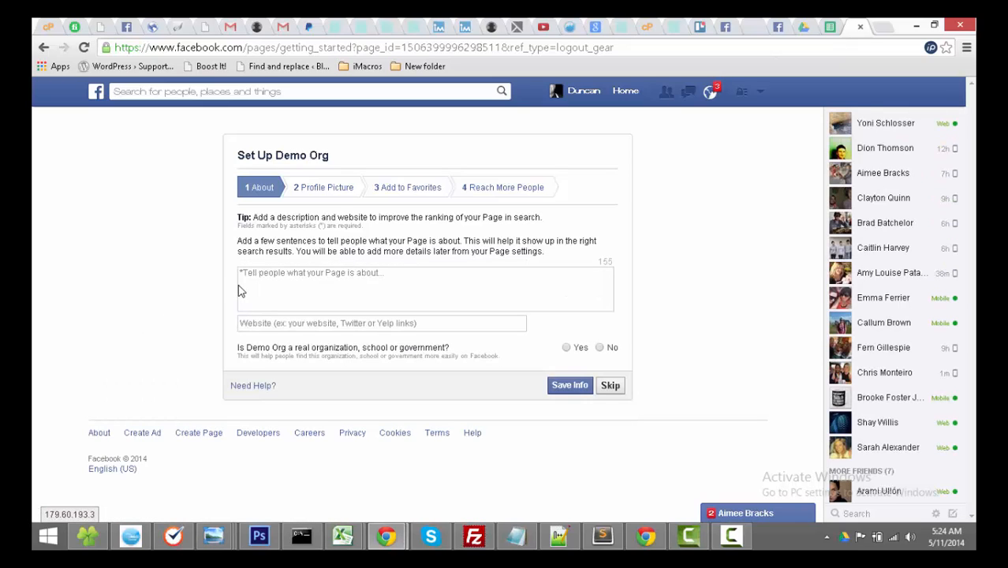
- Fill the page description with the placeholder text "dddddddddddddd"
left_click(281, 276)
type("ddd")
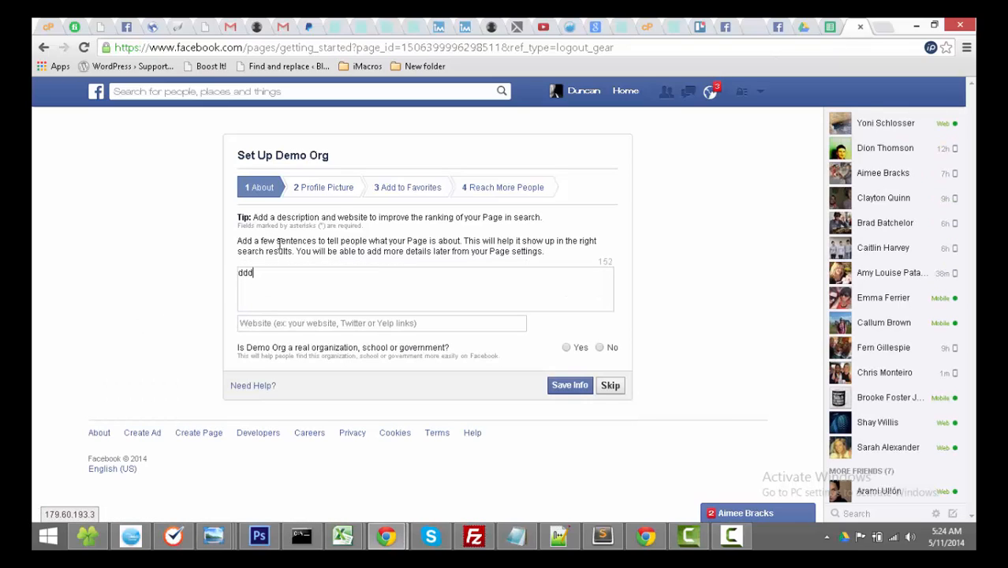
type("ddddddddddd")
- Begin the page's website entry, open sunshinecoastsportsfederation.com.au in a new tab, and copy its address
left_click(251, 323)
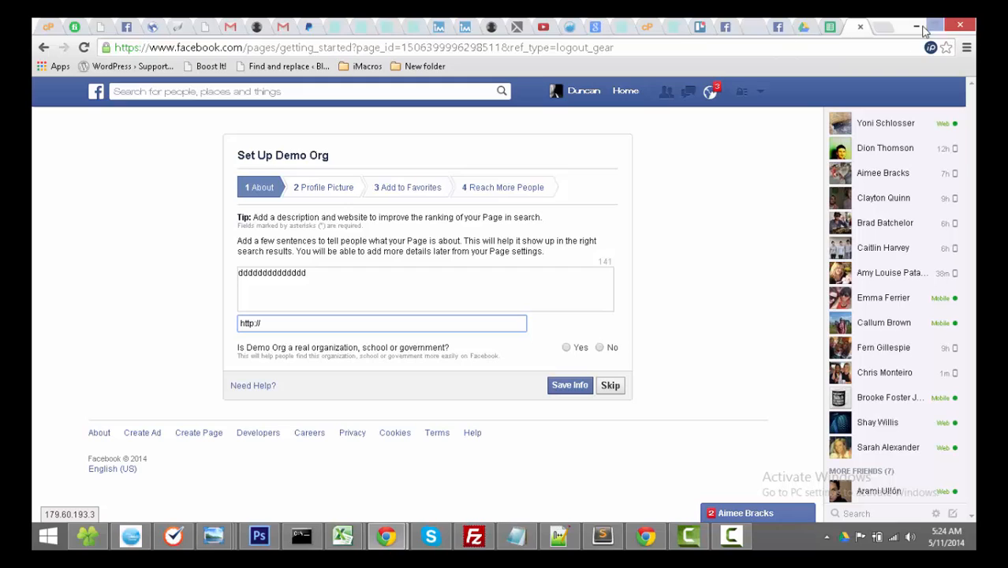
left_click(888, 30)
type("su")
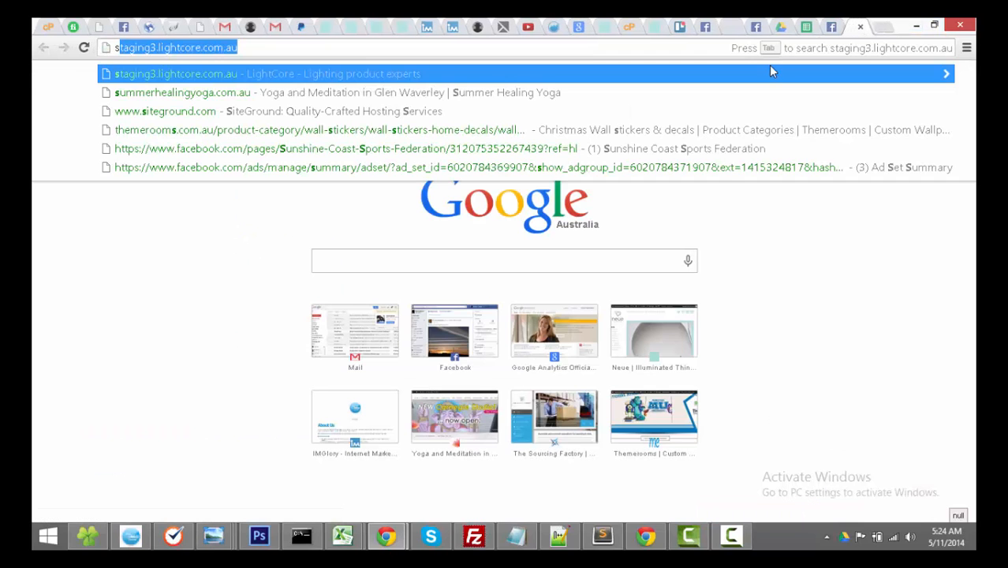
type("n")
key("End")
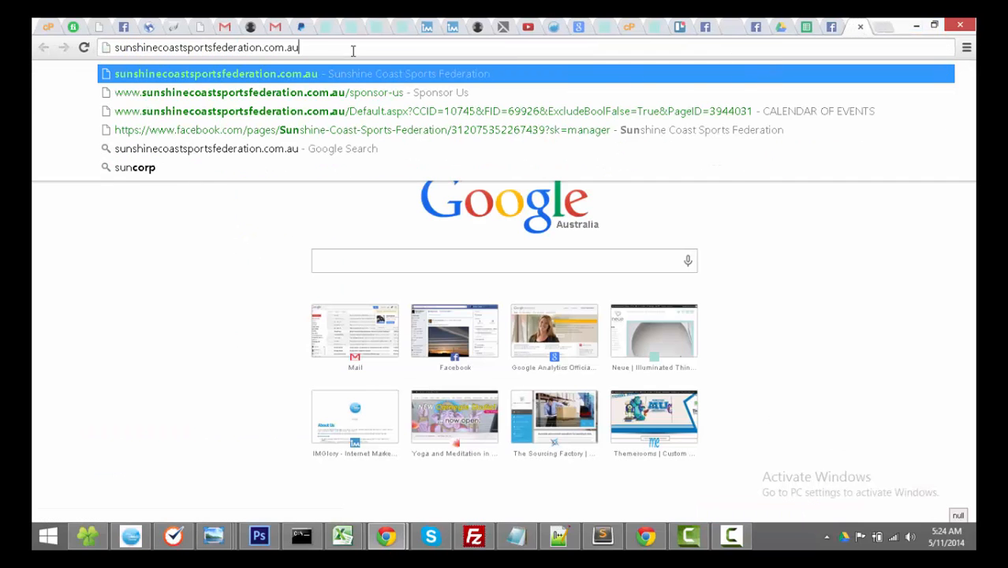
key("Return")
left_click(285, 45)
key("ctrl+c")
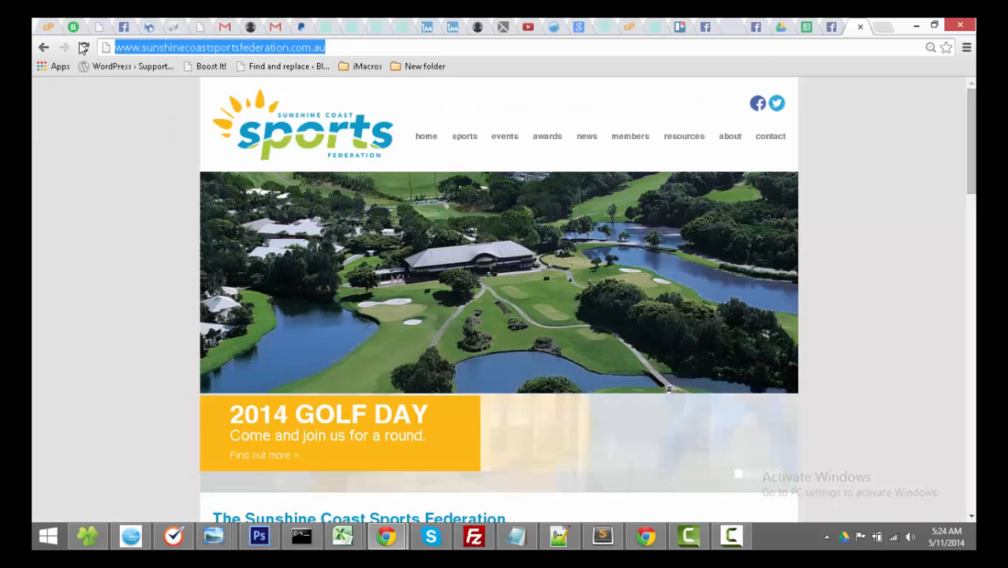
left_click(826, 30)
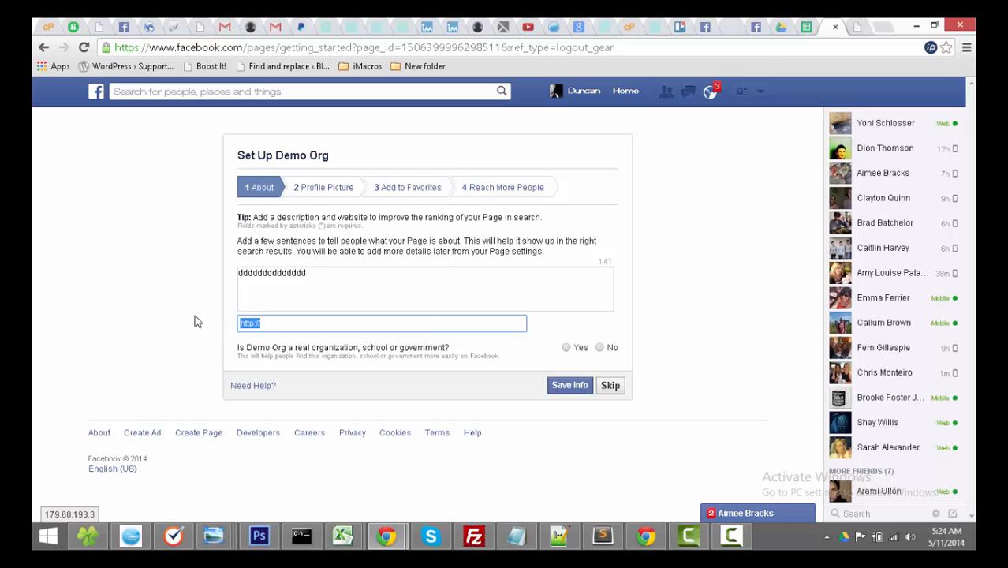
key("ctrl+v")
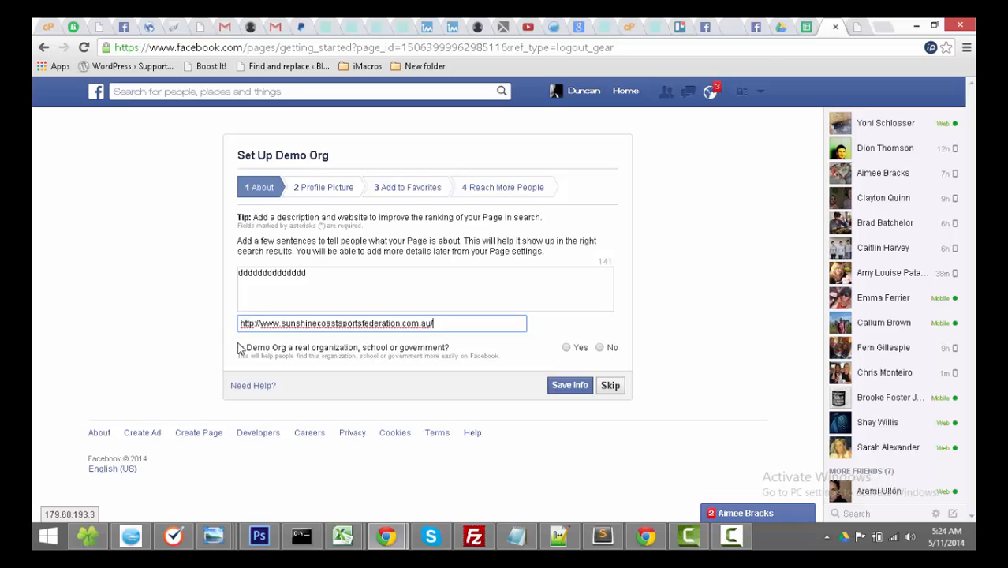
left_click(601, 348)
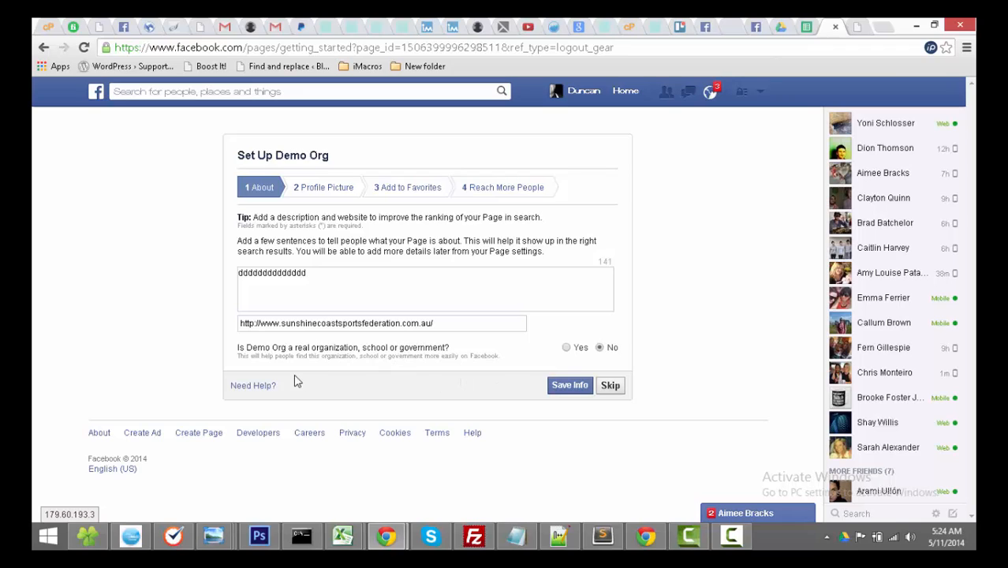
left_click(327, 194)
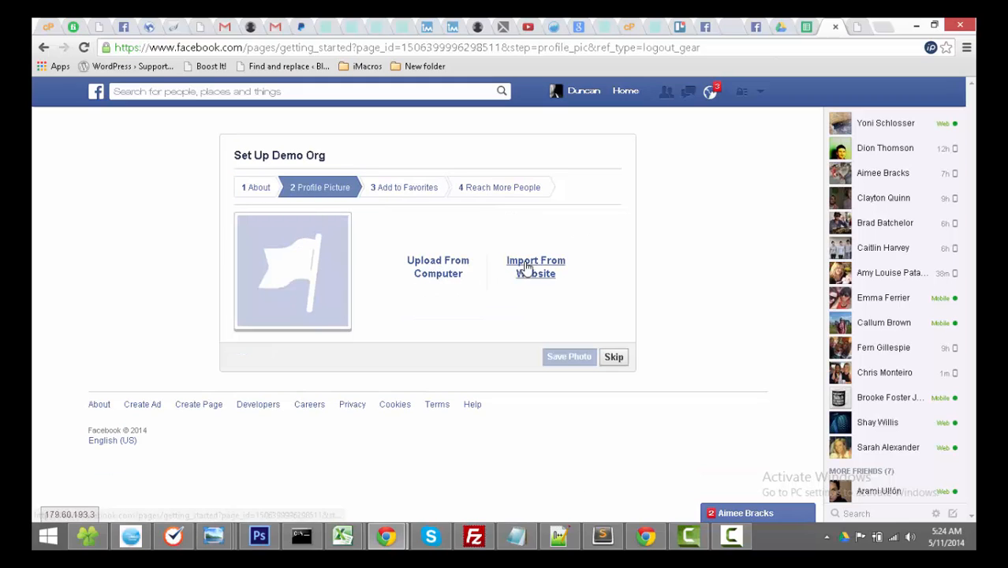
left_click(433, 279)
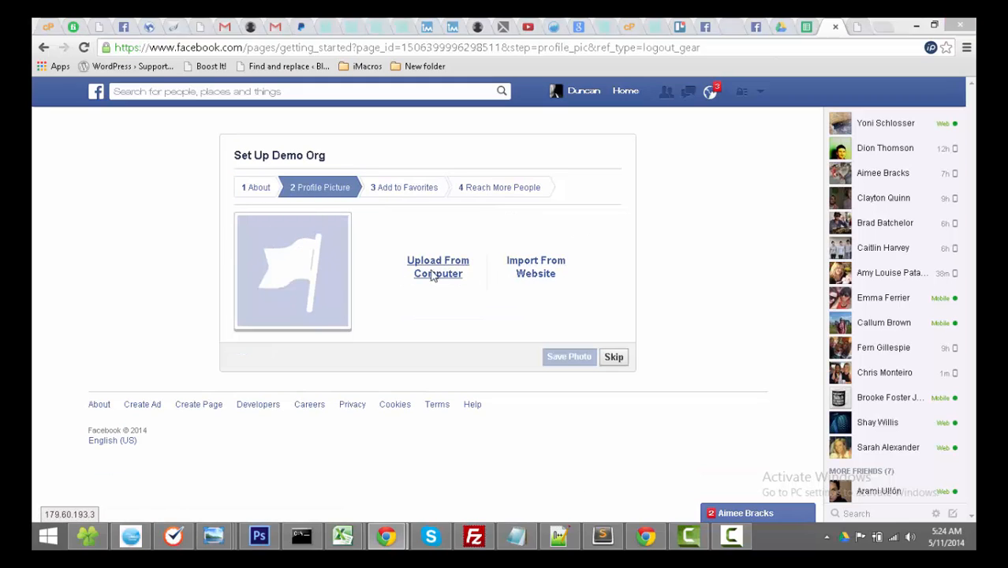
left_click(229, 158)
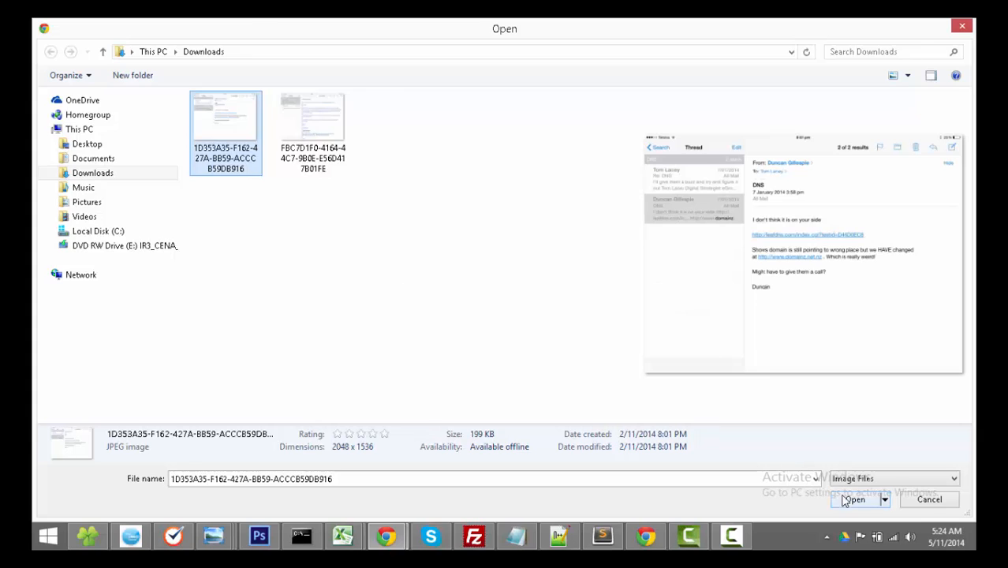
left_click(845, 501)
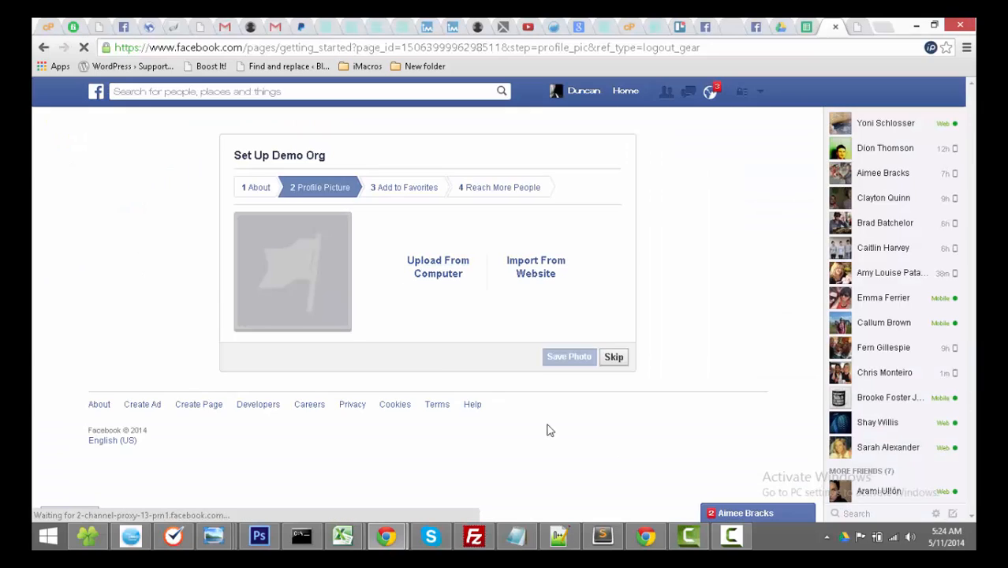
left_click(554, 269)
left_click(424, 285)
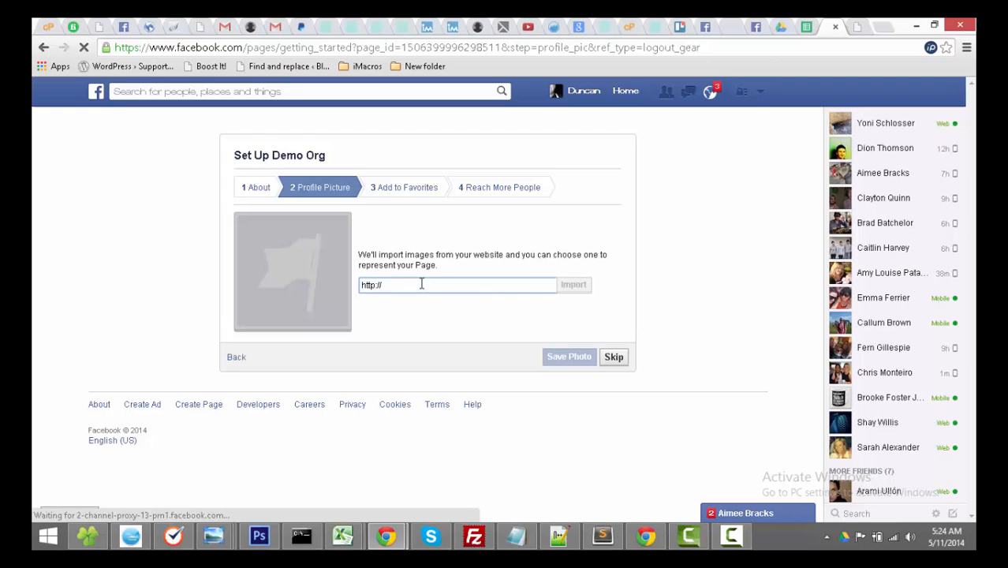
left_click_drag(383, 286, 300, 284)
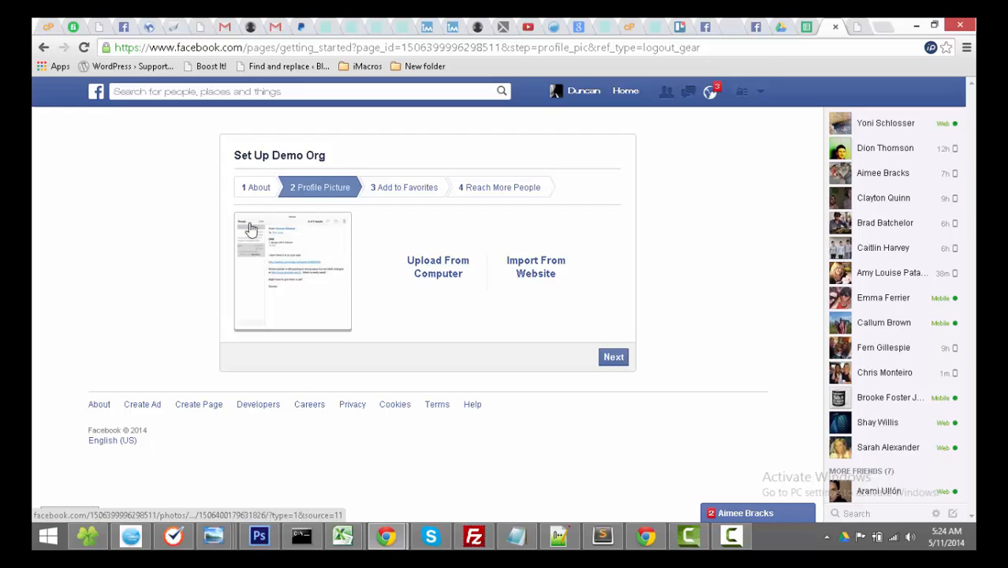
left_click(614, 357)
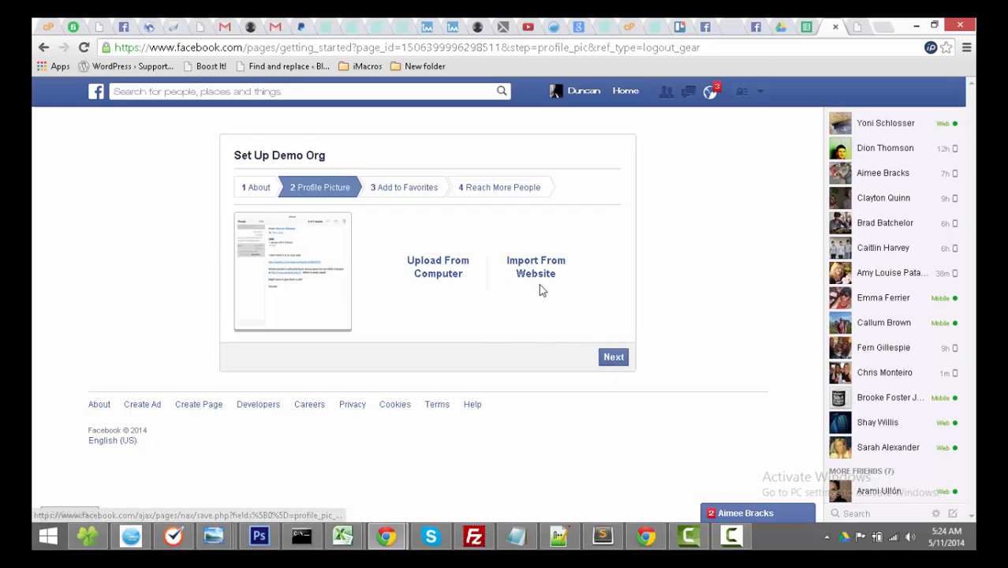
left_click(527, 270)
left_click_drag(388, 284, 335, 284)
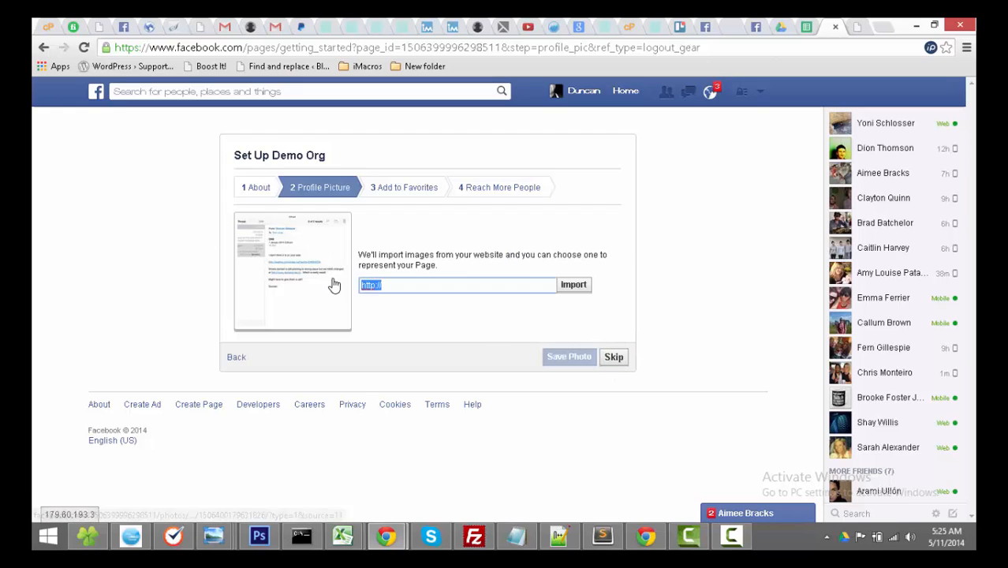
key("ctrl+v")
left_click(574, 285)
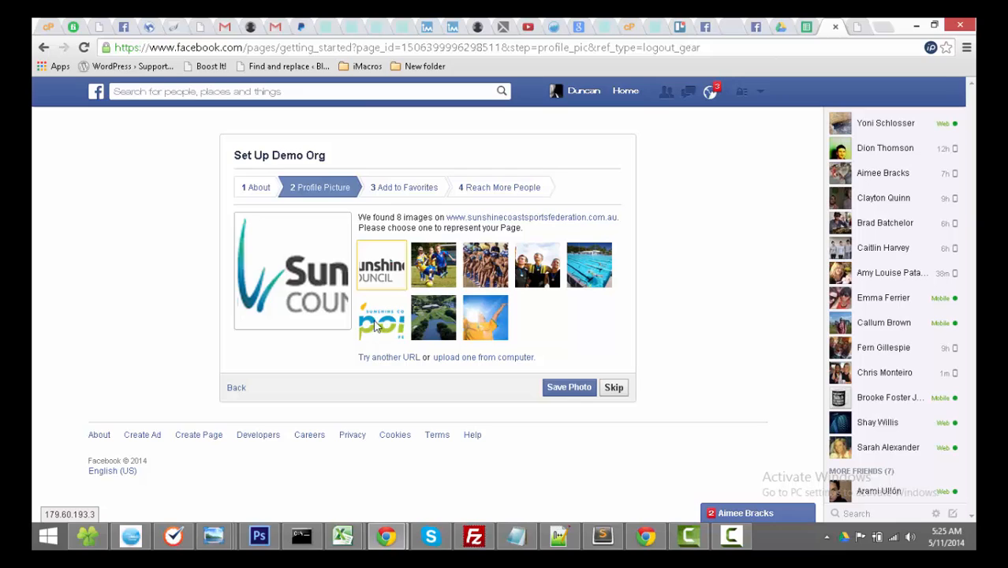
- Preview the imported sports logo, yellow-shirt photo, swimmers photo and children's soccer photo as the profile picture
left_click(377, 327)
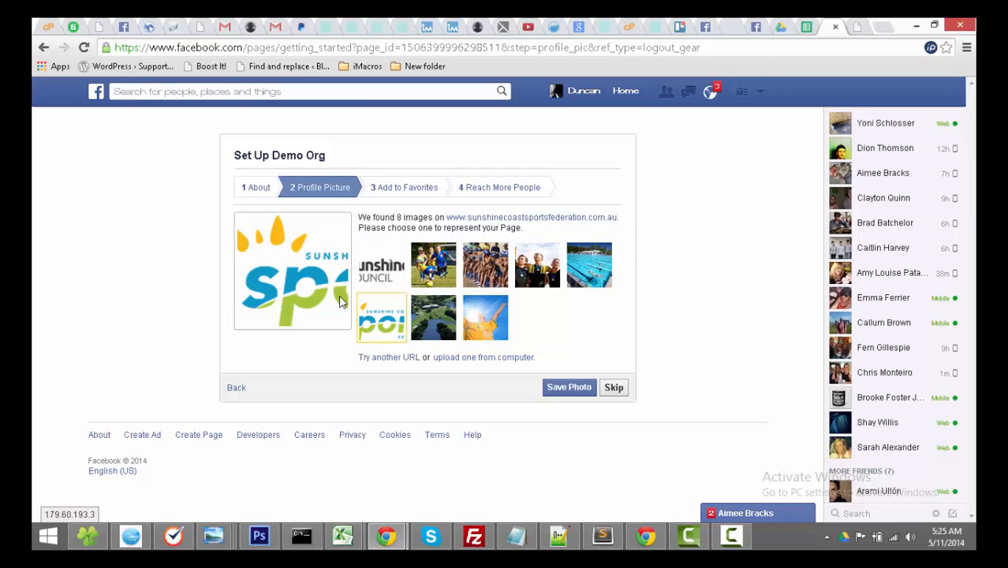
left_click(487, 321)
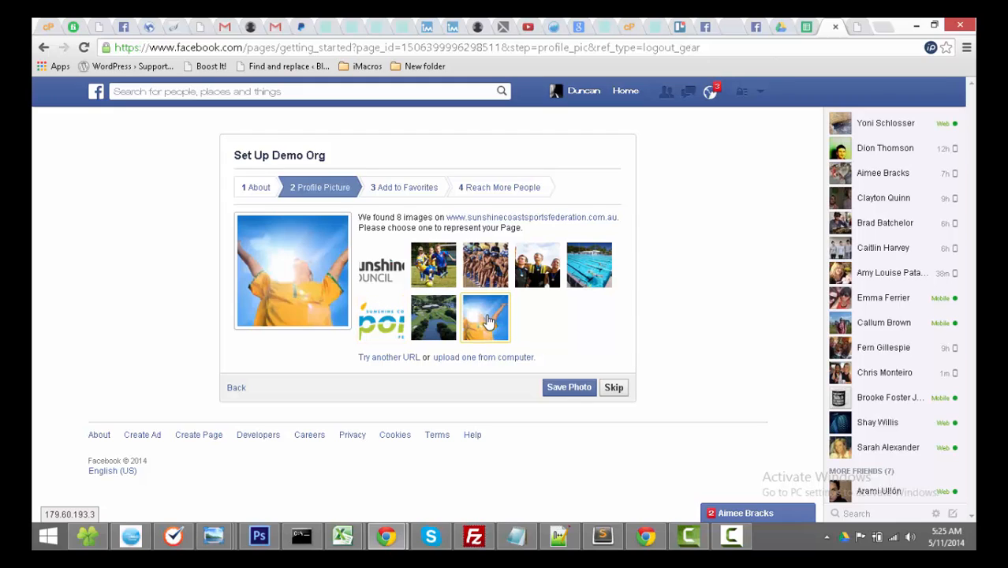
left_click(496, 266)
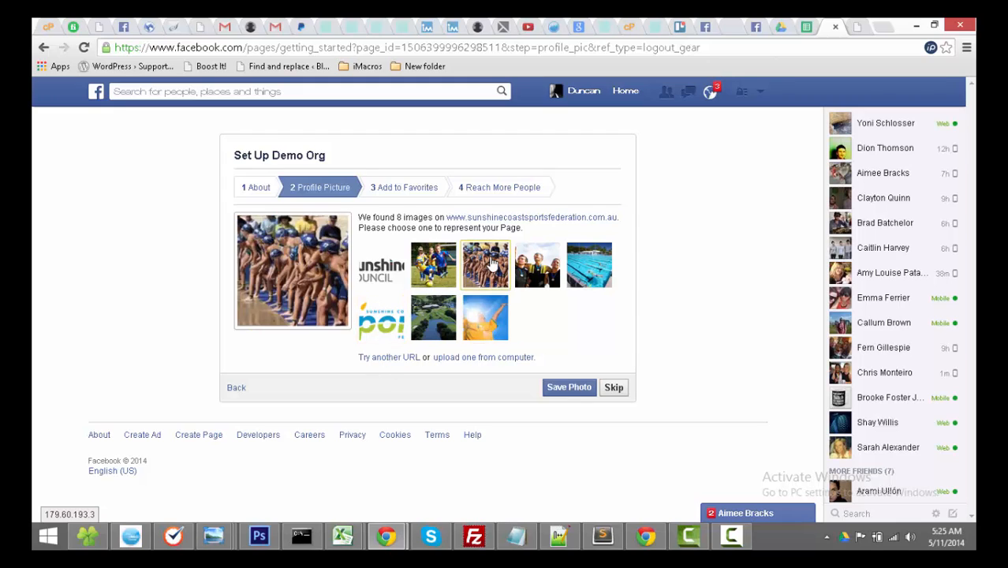
left_click(437, 266)
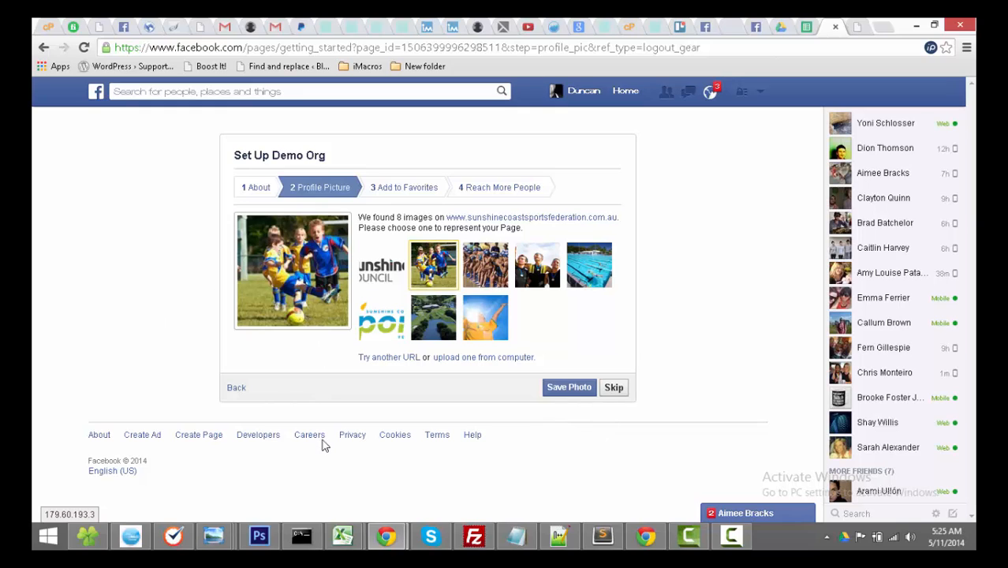
- Switch to Photoshop to view the open banner image, then return to the page setup in the browser
mouse_move(261, 540)
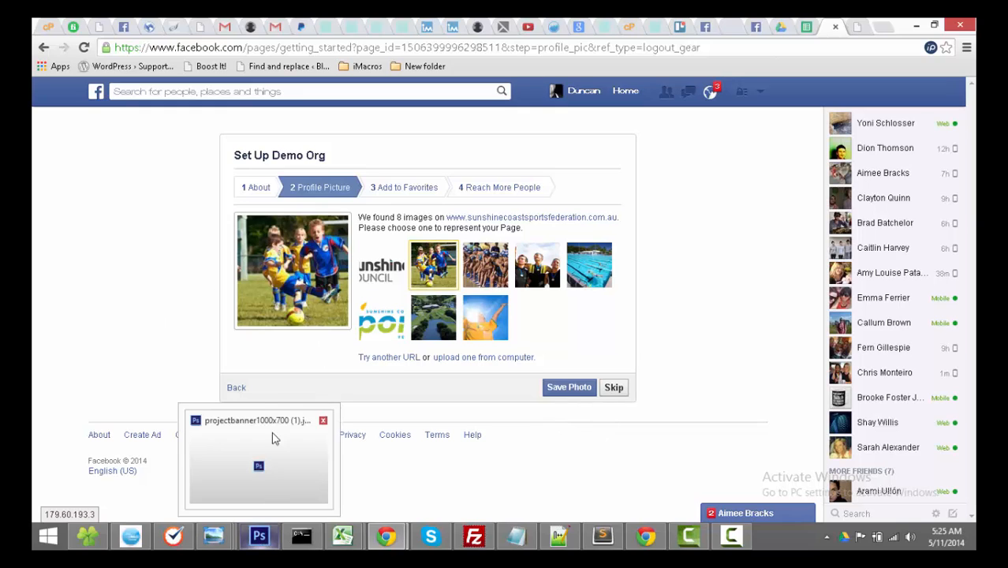
left_click(261, 539)
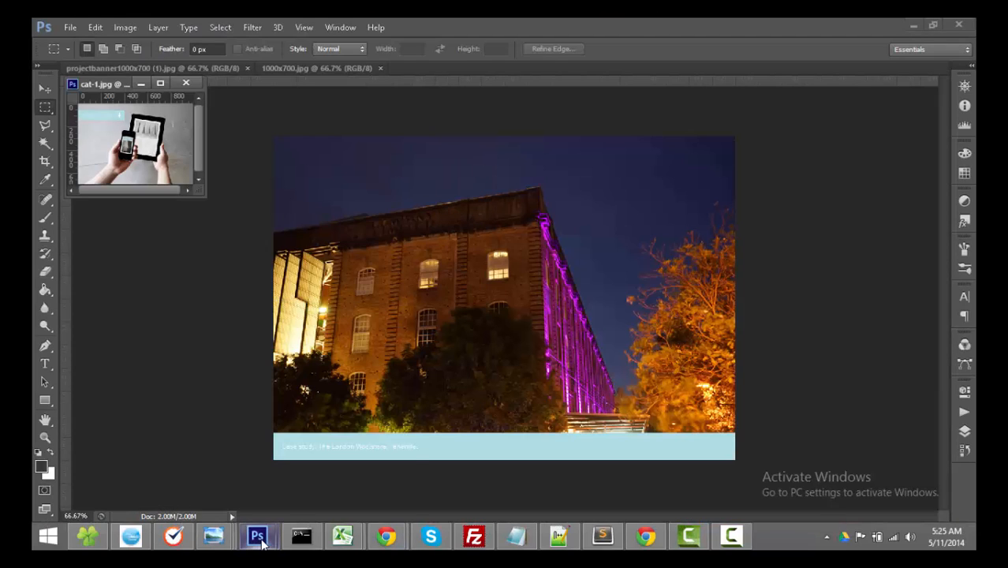
mouse_move(261, 540)
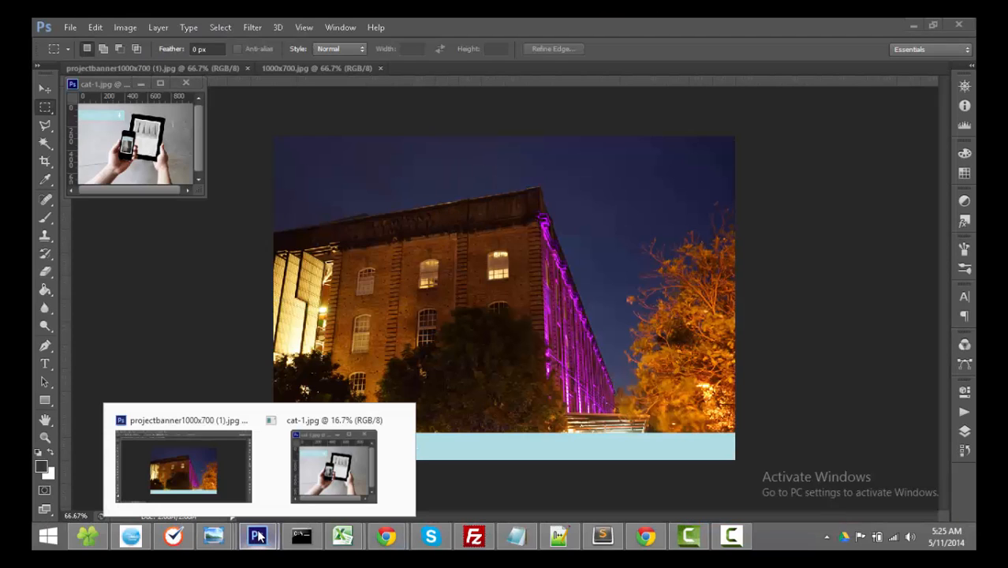
left_click(259, 540)
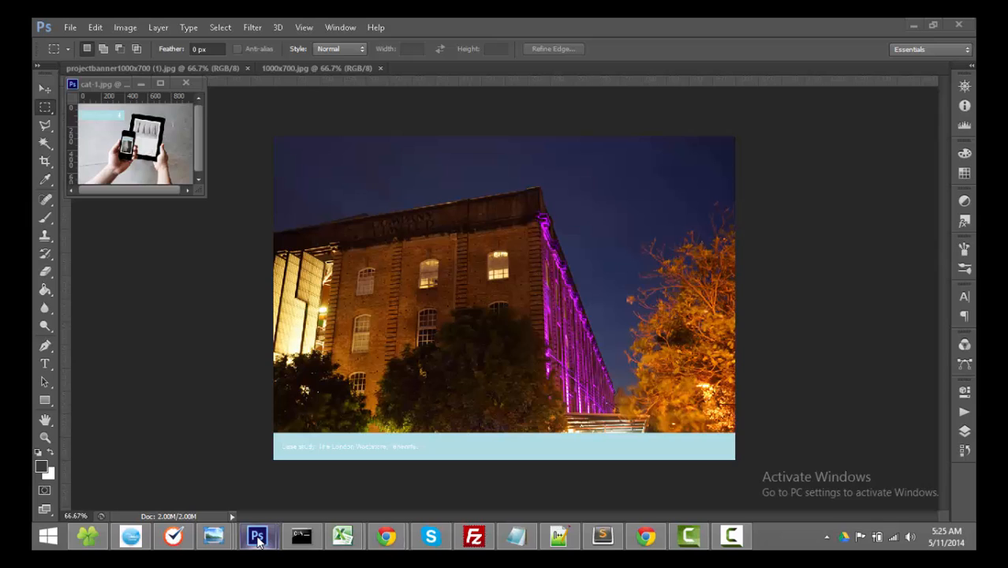
left_click(913, 26)
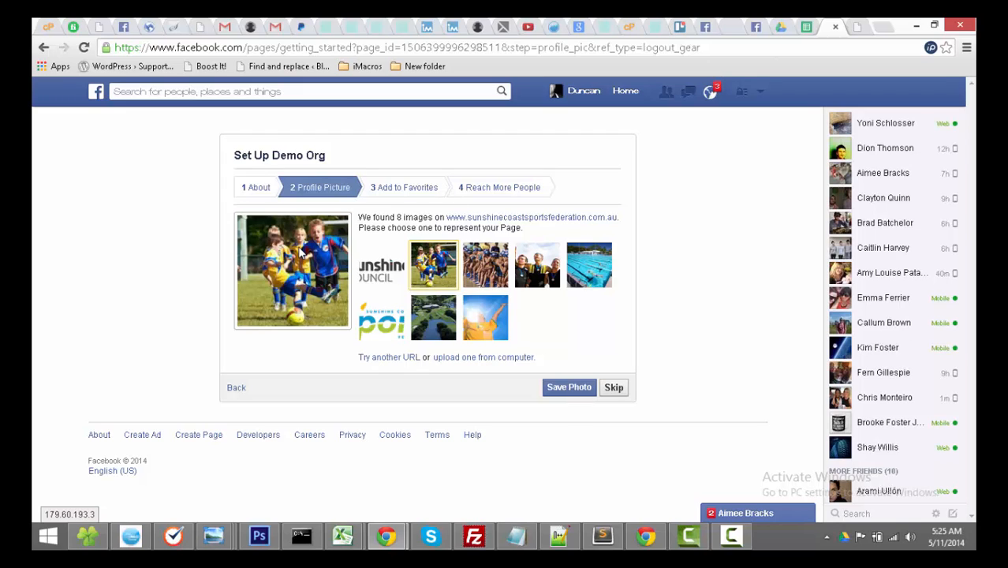
left_click(250, 193)
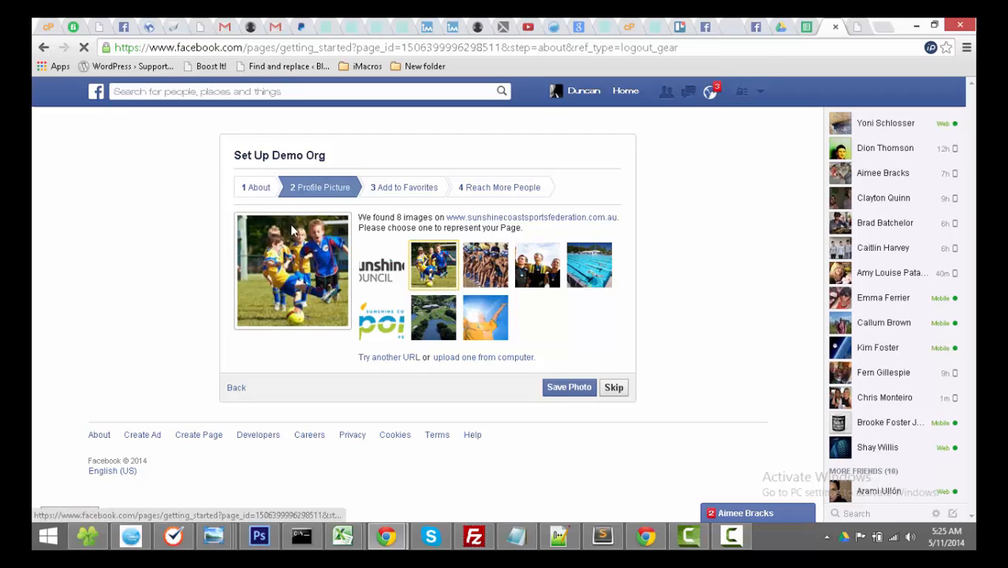
left_click(303, 283)
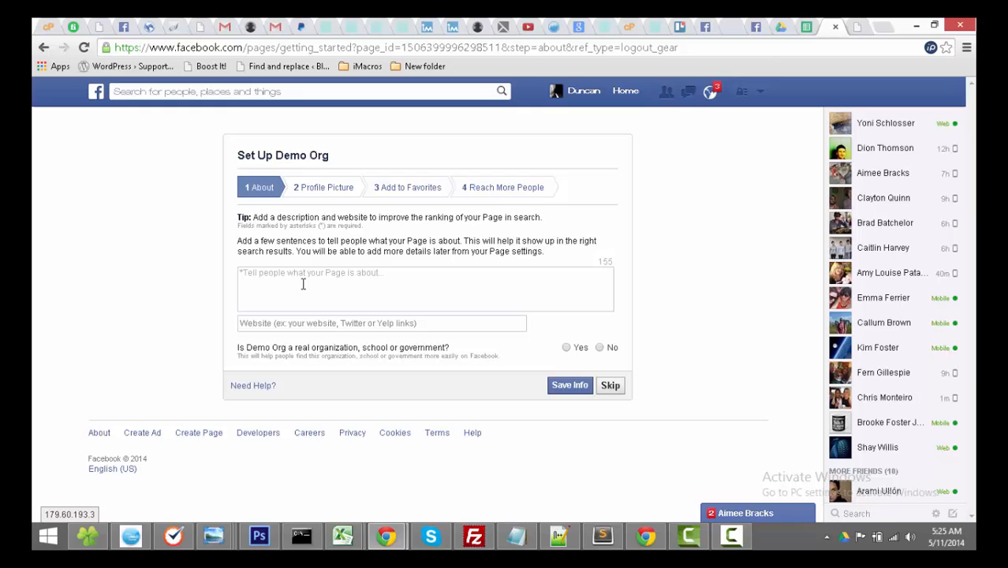
type("dsasdfggf")
left_click(274, 328)
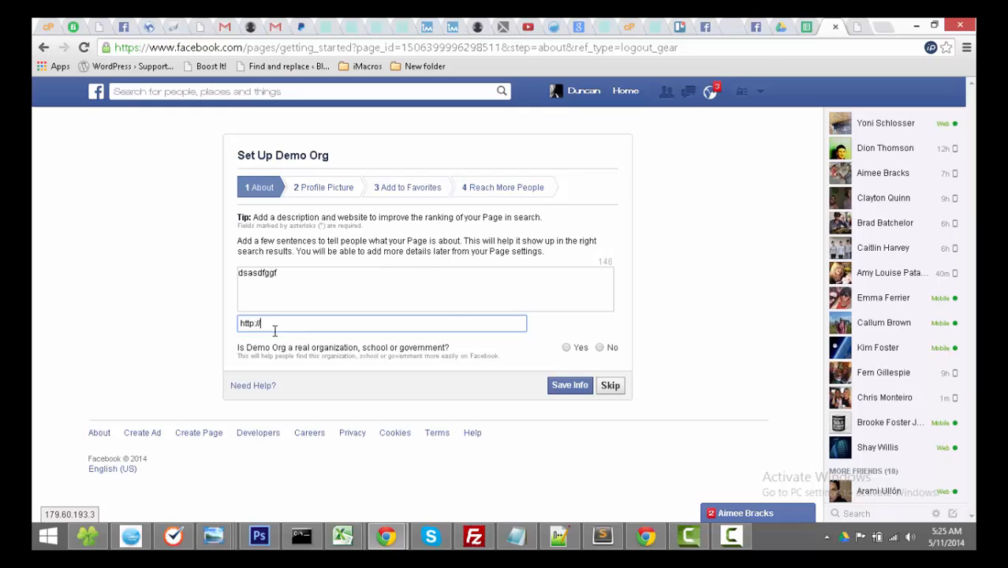
type("http://www.sunshinecoastsportsfederation.com.au/")
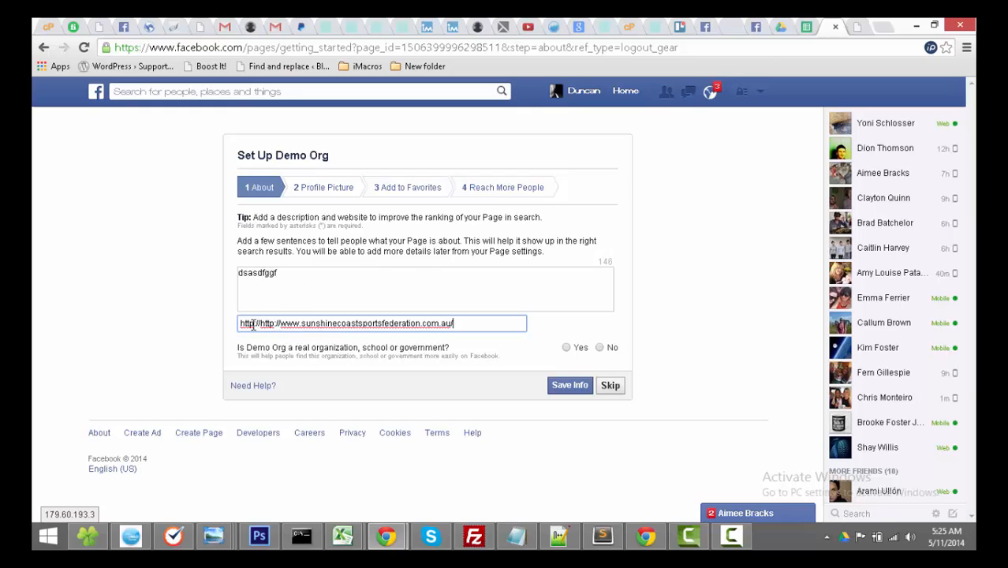
left_click_drag(262, 323, 205, 323)
key("BackSpace")
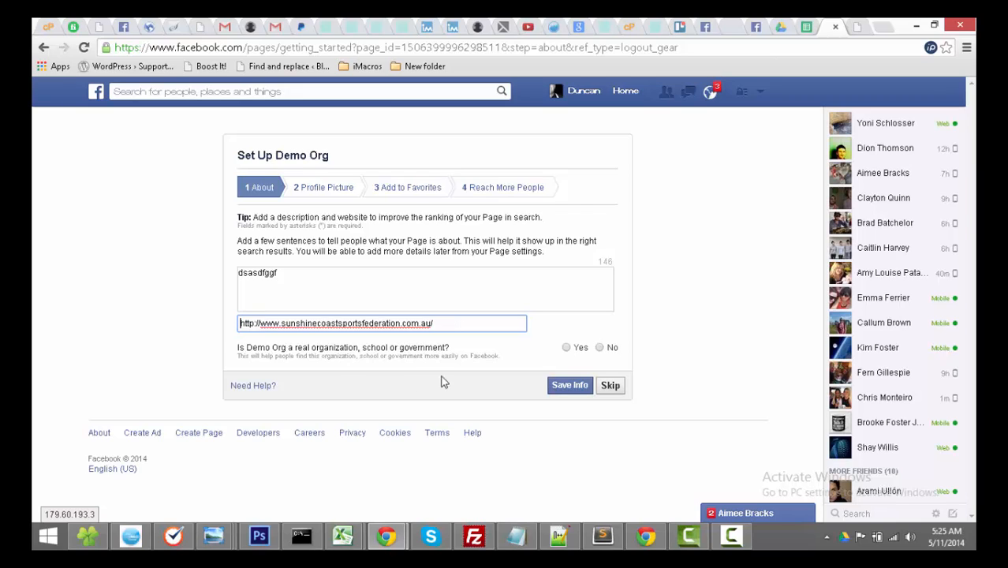
left_click(569, 386)
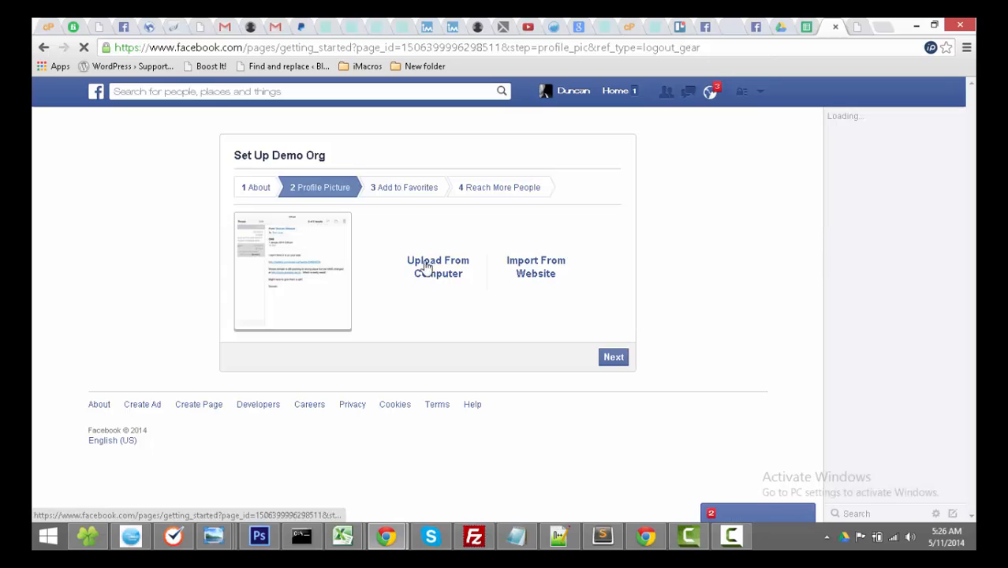
left_click(534, 272)
left_click(451, 286)
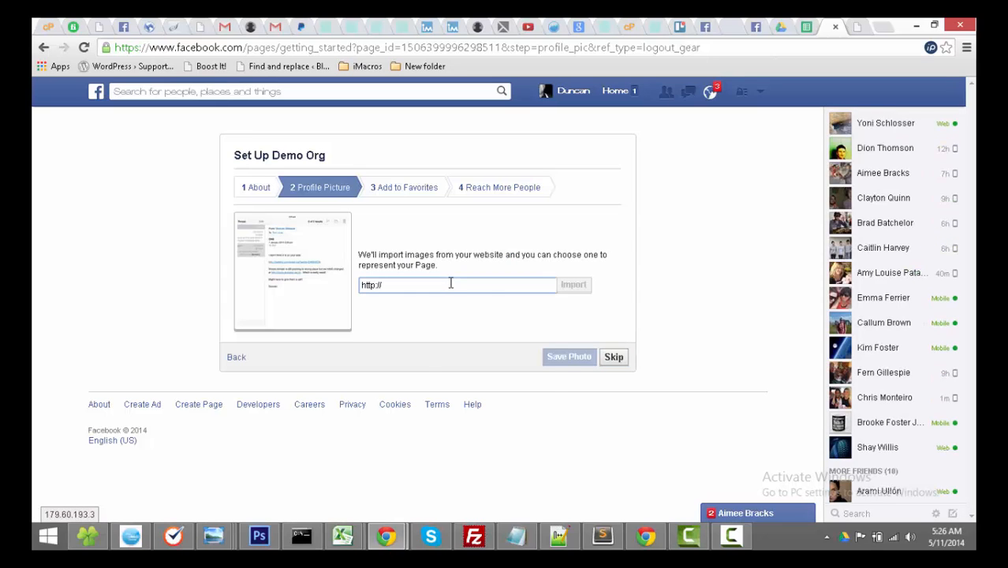
left_click_drag(451, 284, 322, 285)
type("http://www.sunshinecoastsportsfederation.com.au/")
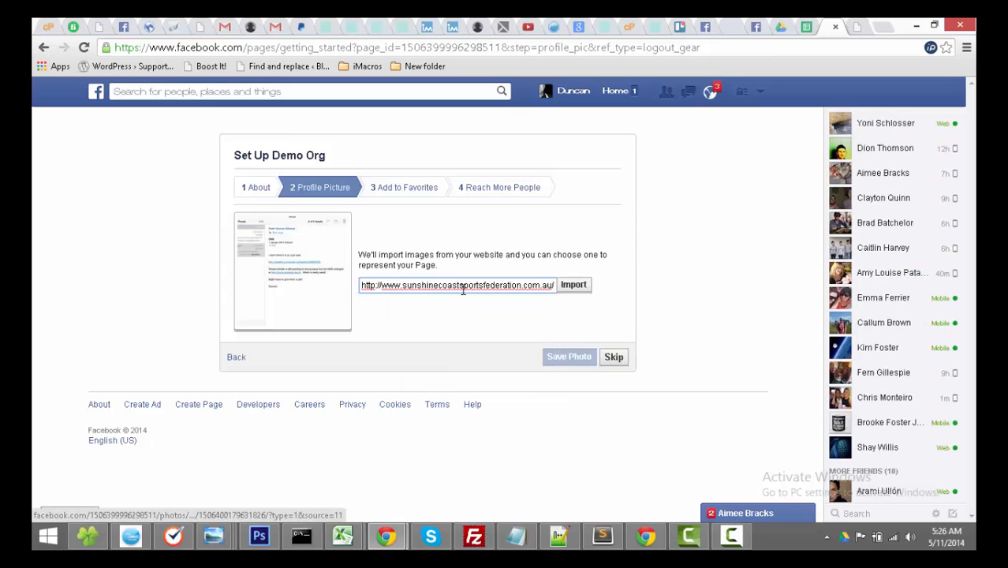
left_click(574, 285)
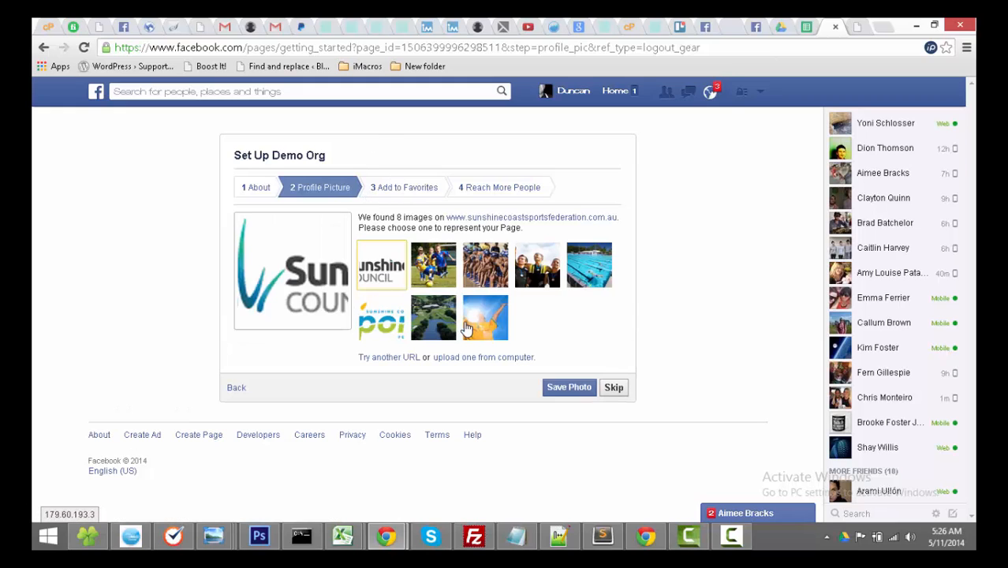
left_click(439, 263)
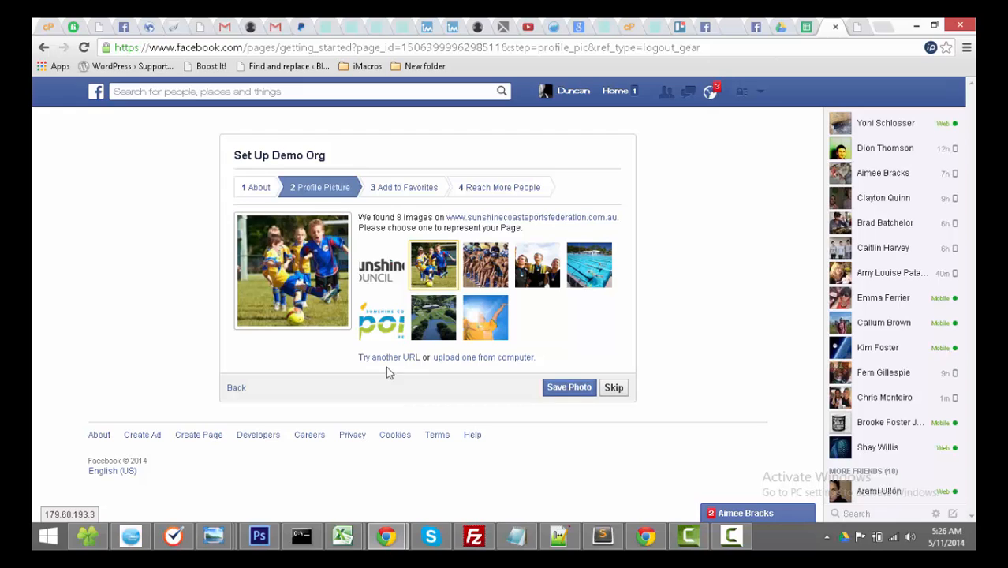
- Add Demo Org to the favorites and continue to the Reach More People stage
left_click(392, 189)
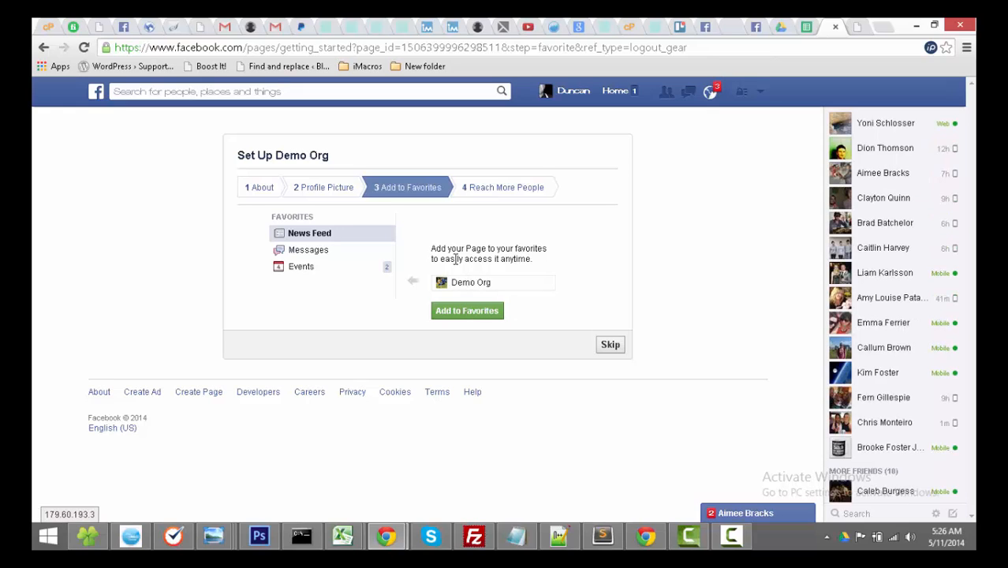
left_click(452, 314)
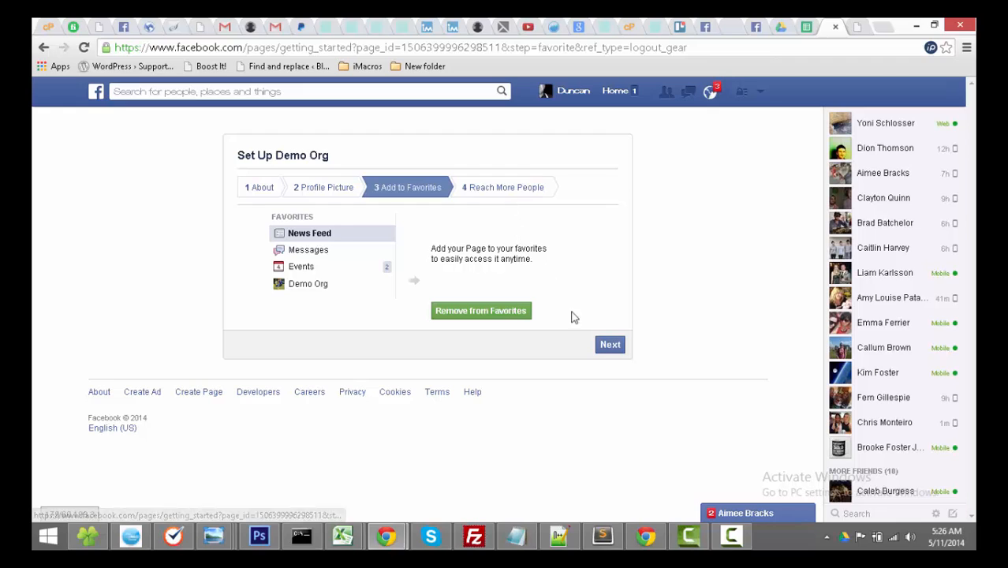
left_click(608, 349)
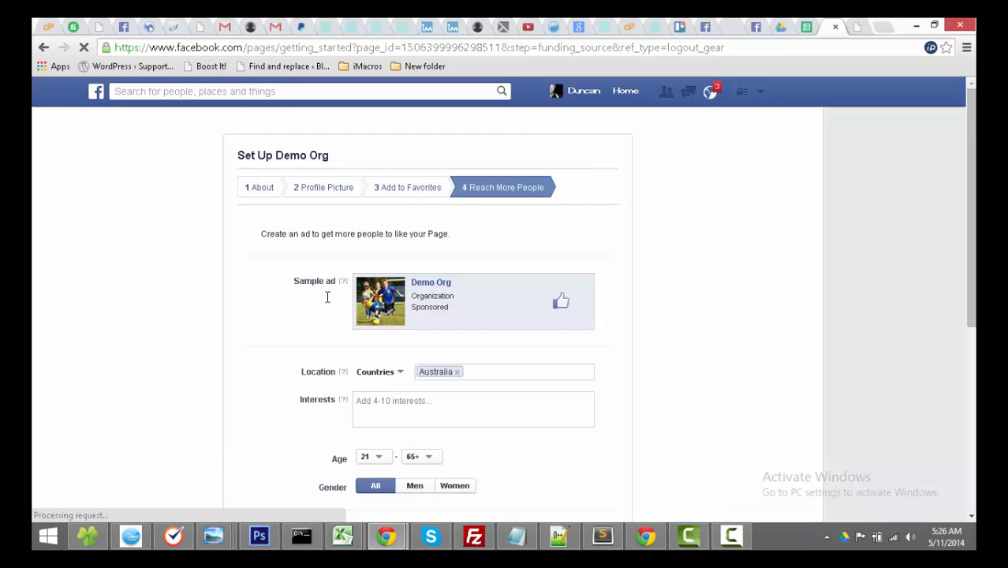
- Review the page promotion options, from the sample ad and audience to the budget, schedule and payment method
scroll(253, 288, "down", 2)
scroll(253, 288, "down", 2)
scroll(222, 297, "up", 4)
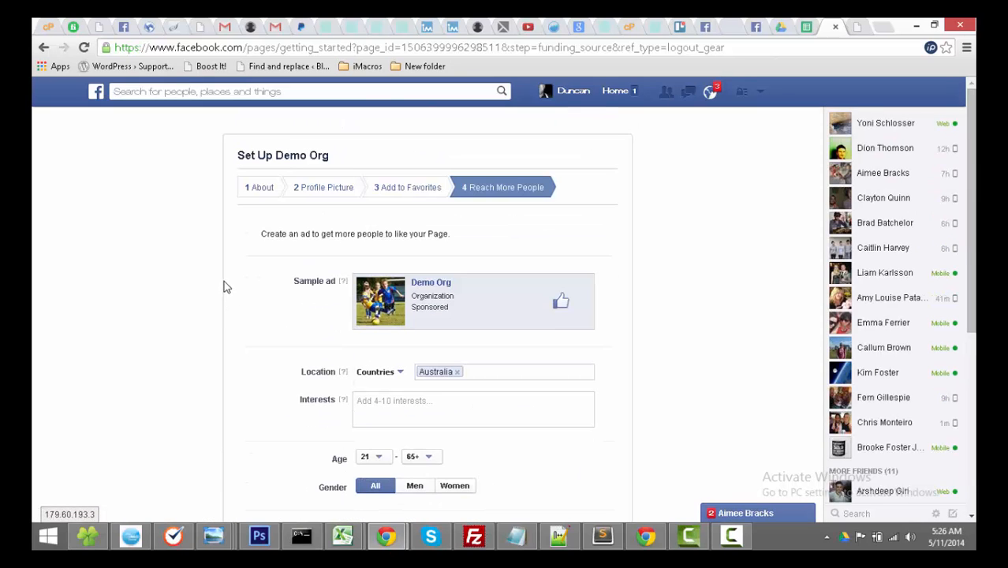
scroll(213, 293, "down", 4)
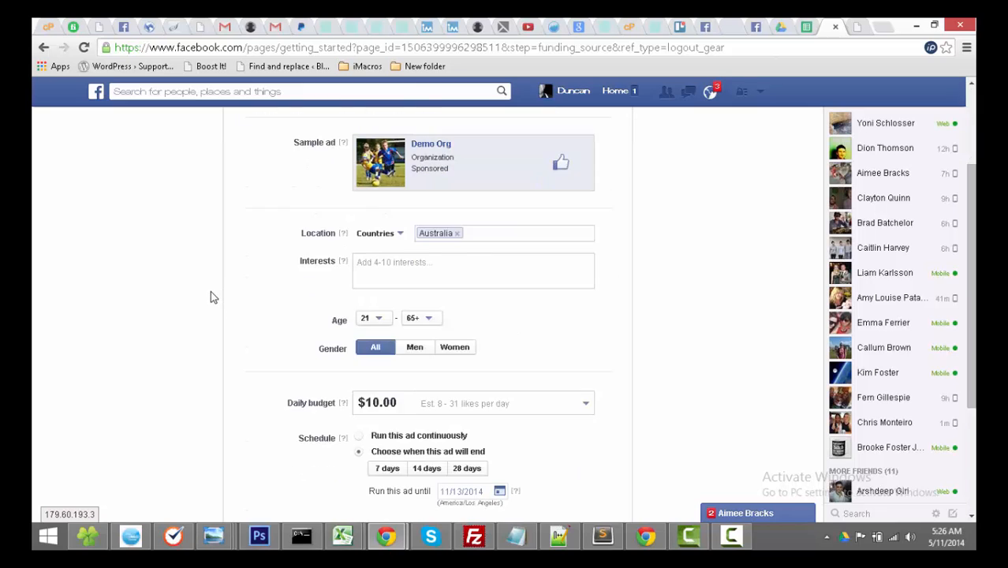
scroll(220, 308, "up", 3)
scroll(219, 314, "up", 1)
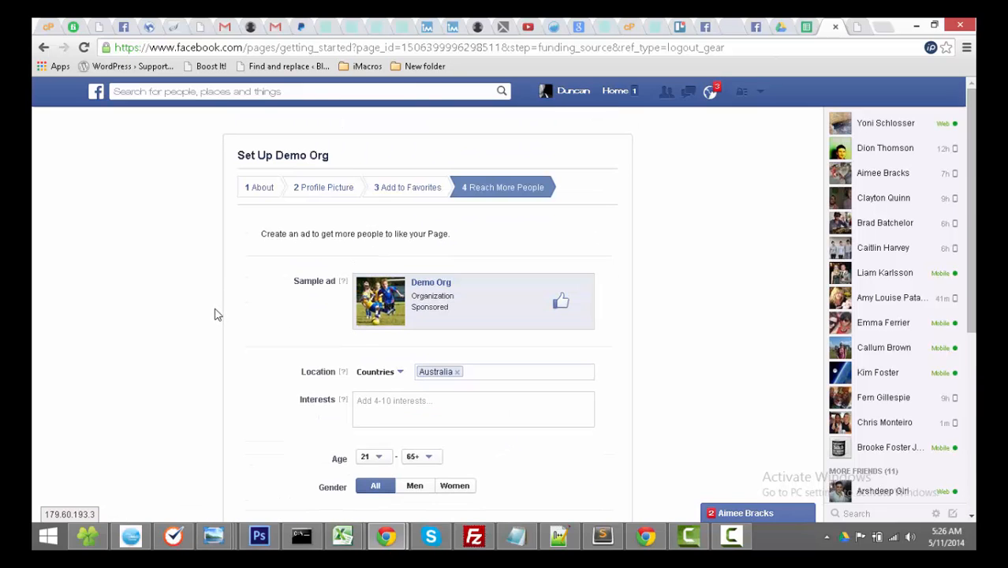
scroll(228, 312, "down", 5)
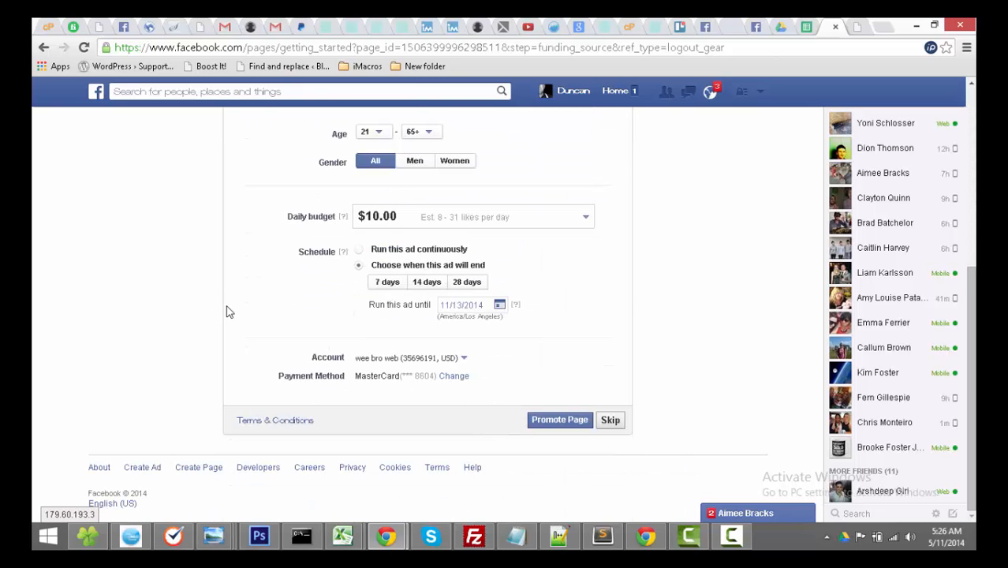
- Look over the ad's audience, budget and payment options once more and skip promoting the page
scroll(416, 304, "up", 5)
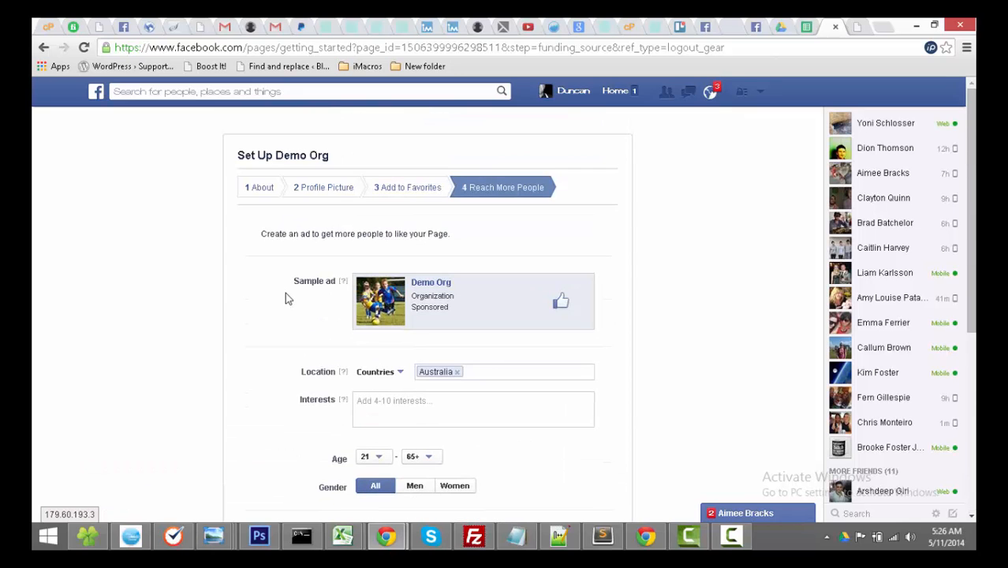
scroll(211, 313, "down", 4)
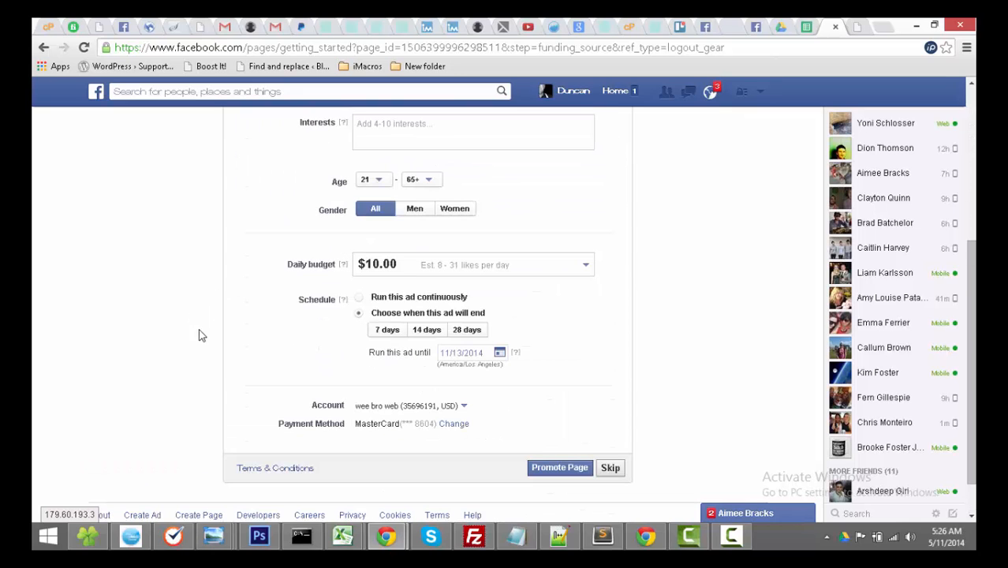
scroll(660, 384, "up", 3)
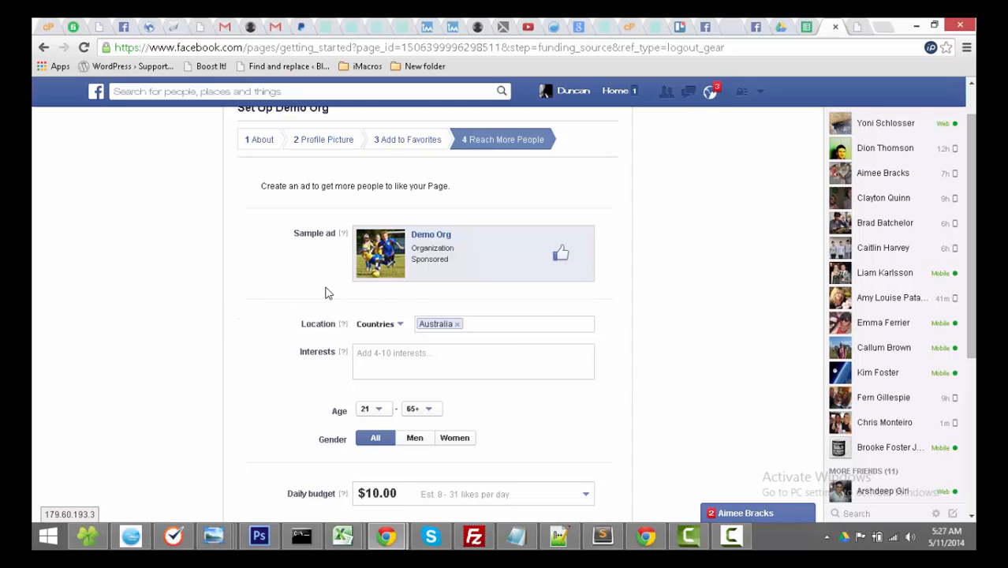
scroll(323, 291, "down", 4)
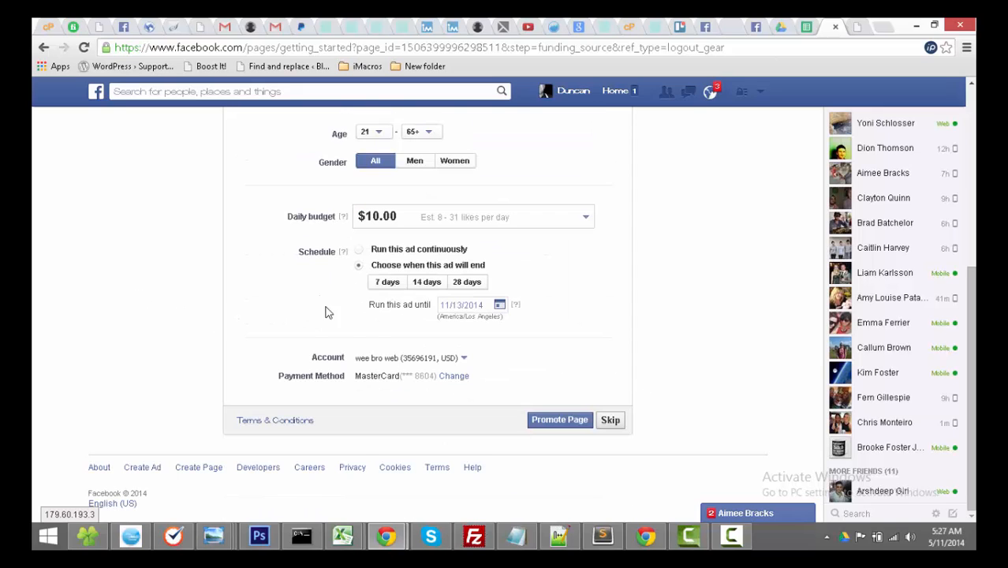
scroll(466, 385, "up", 4)
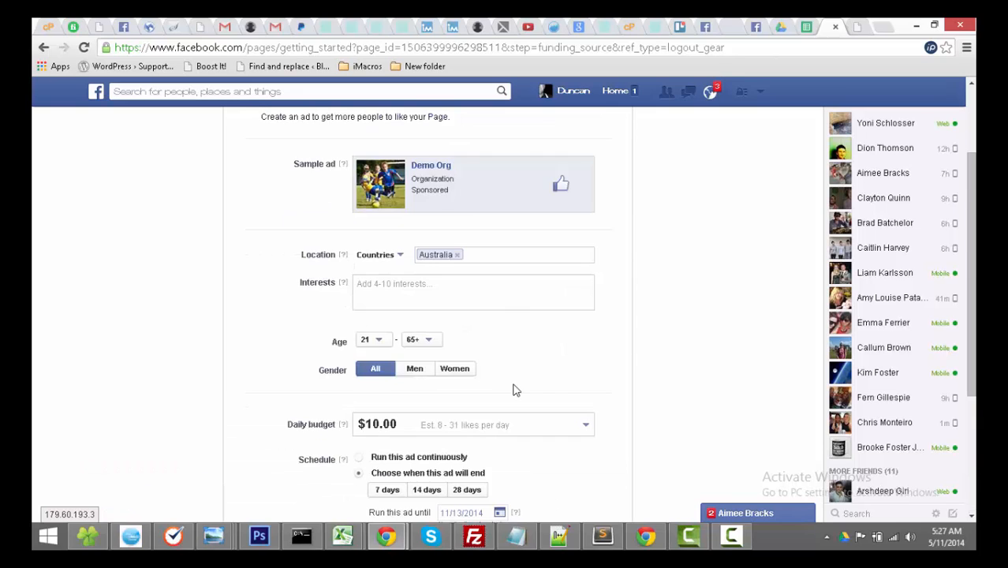
scroll(517, 390, "down", 4)
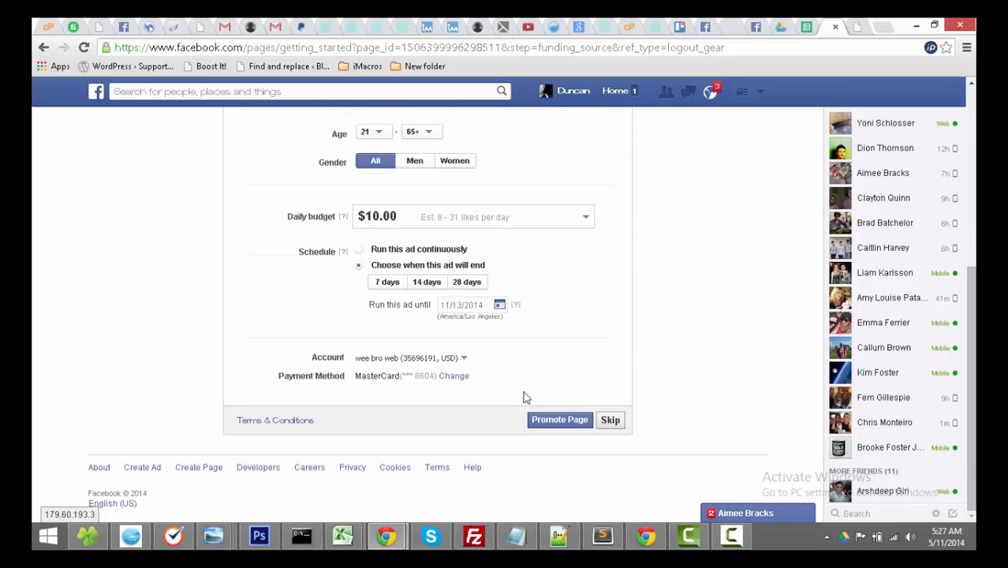
left_click(612, 421)
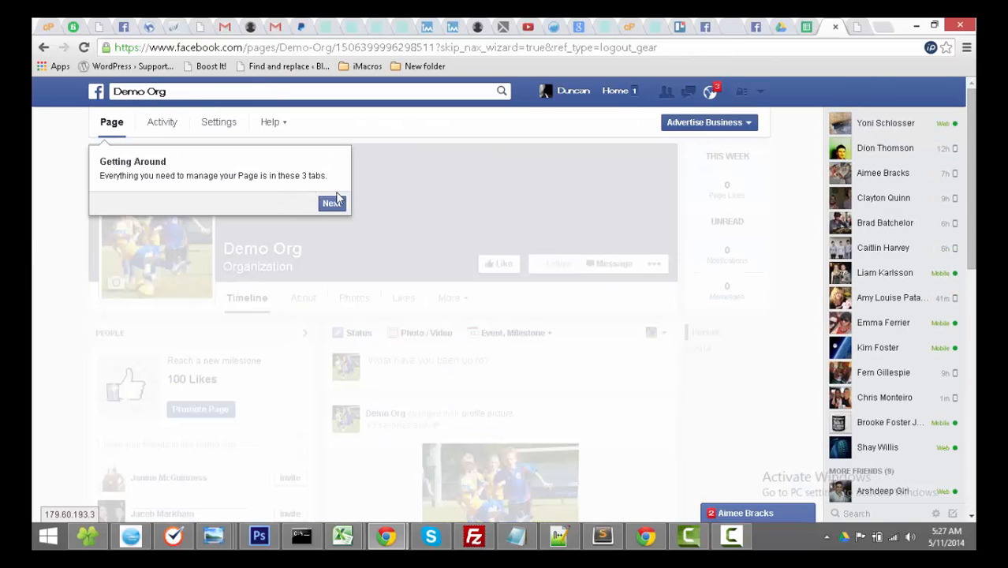
- Go through the introductory page tour, liking Demo Org and continuing past the invite-friends hint without inviting anyone
left_click(331, 204)
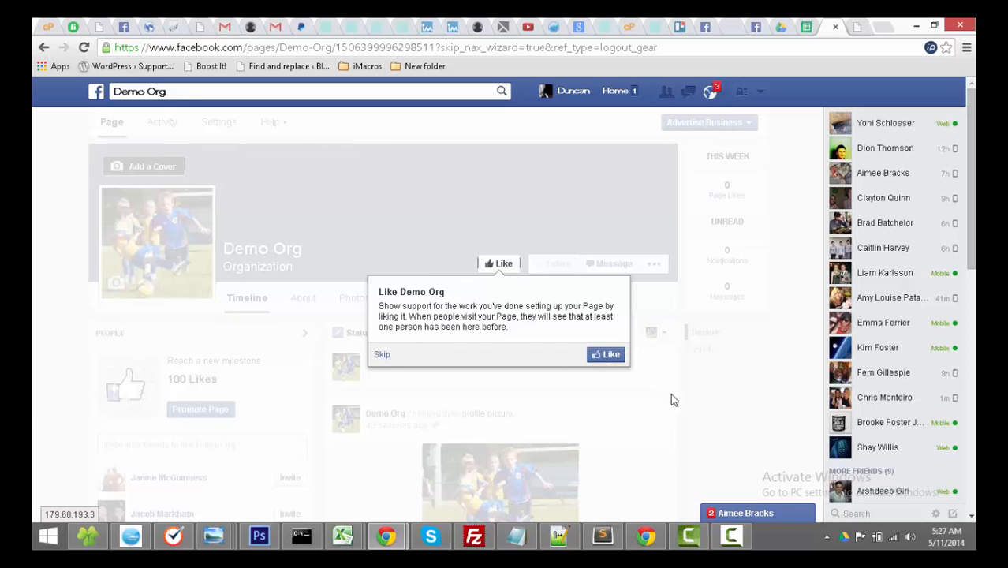
left_click(606, 355)
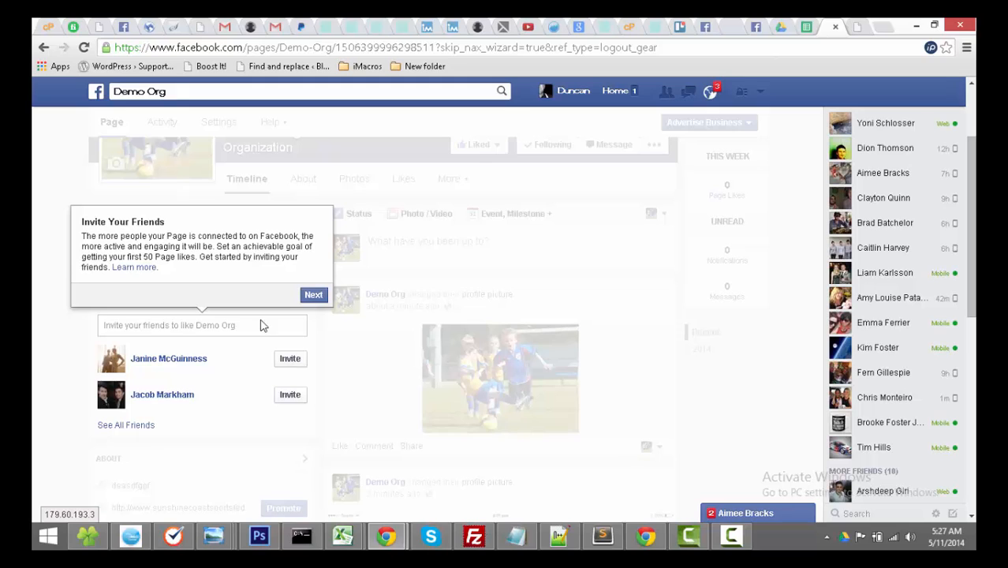
left_click(313, 296)
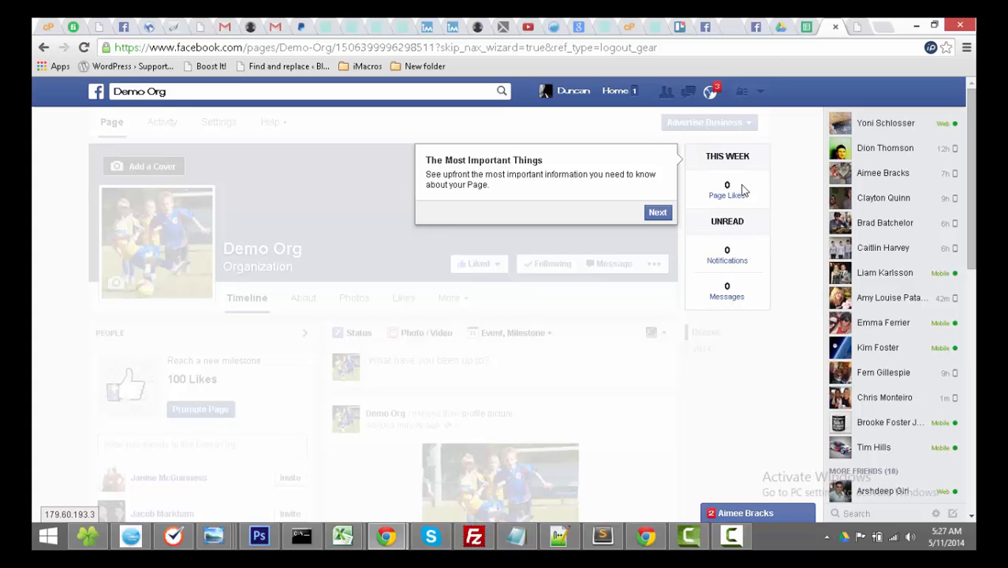
left_click(658, 213)
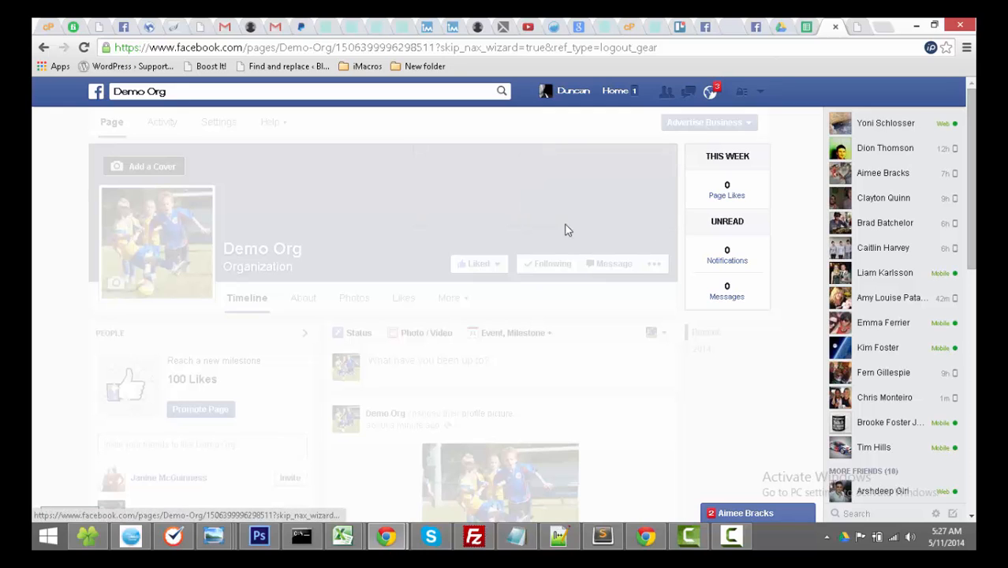
- Look through the Demo Org page, from the cover area and side sections down to the oldest timeline entries
scroll(134, 284, "down", 6)
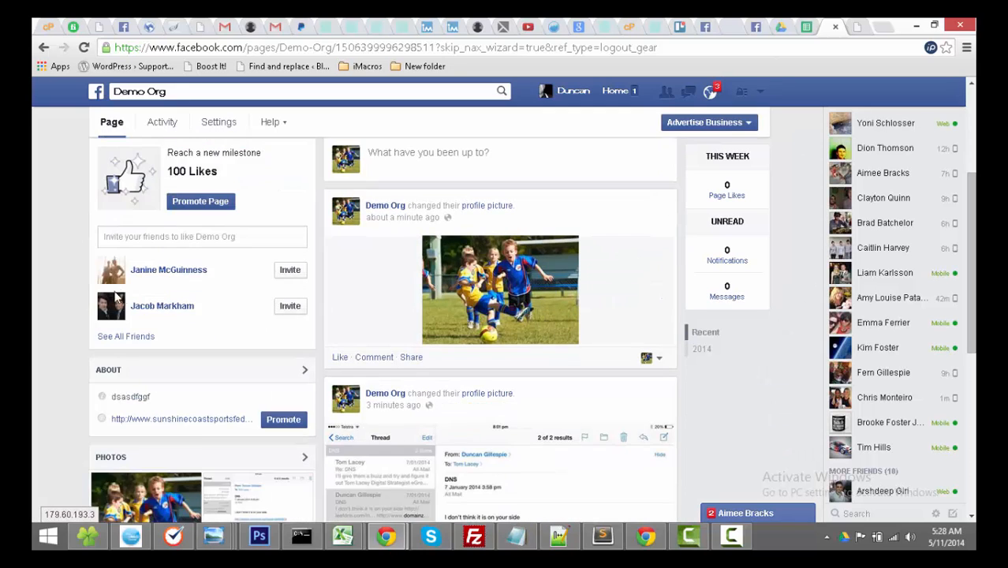
scroll(139, 298, "up", 2)
scroll(142, 298, "up", 5)
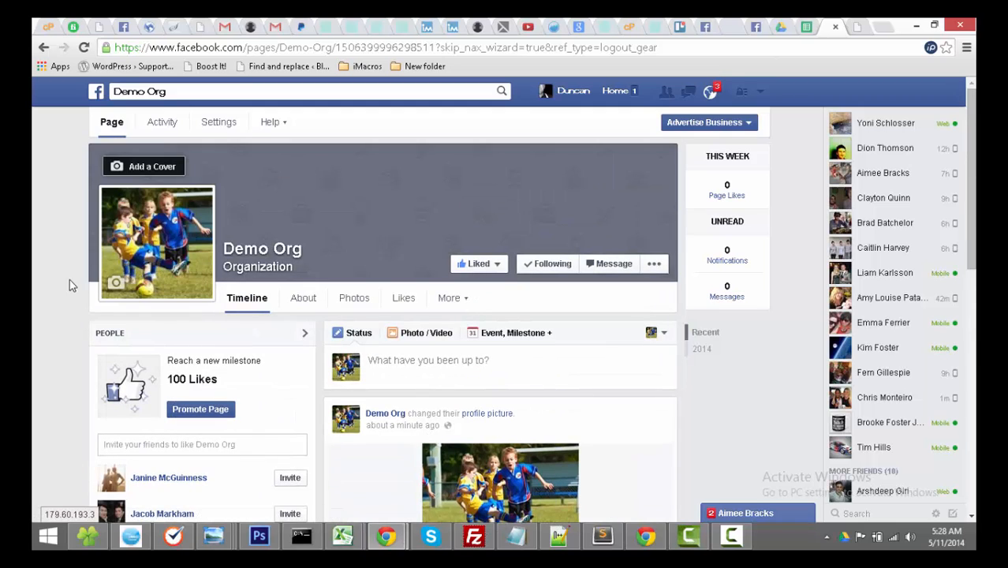
scroll(70, 286, "down", 10)
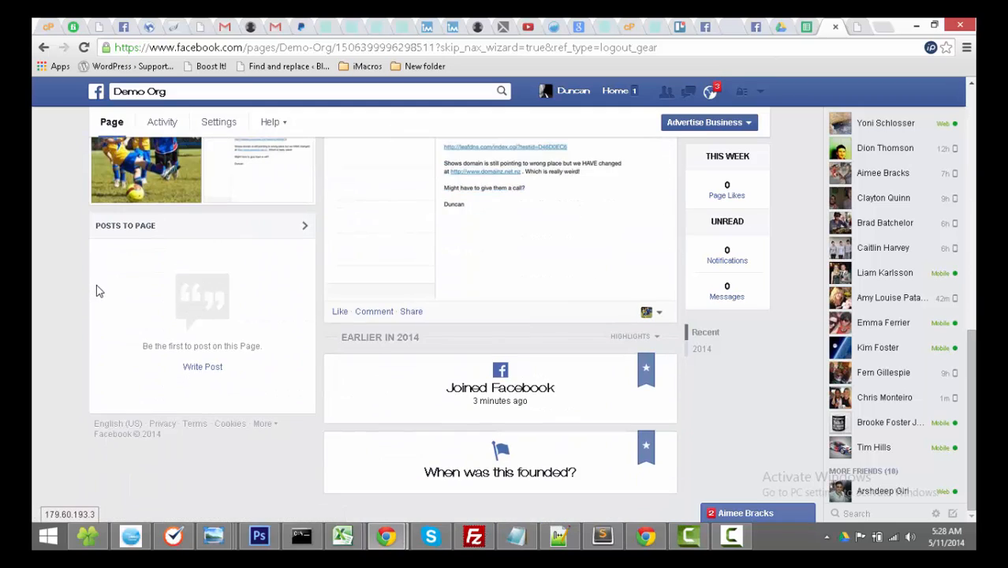
scroll(96, 291, "up", 10)
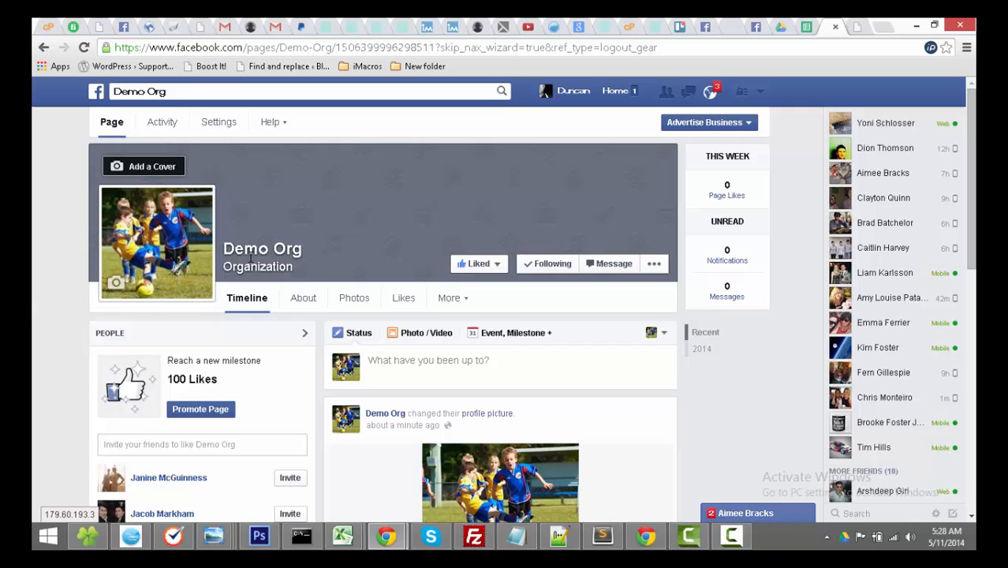
scroll(283, 261, "down", 1)
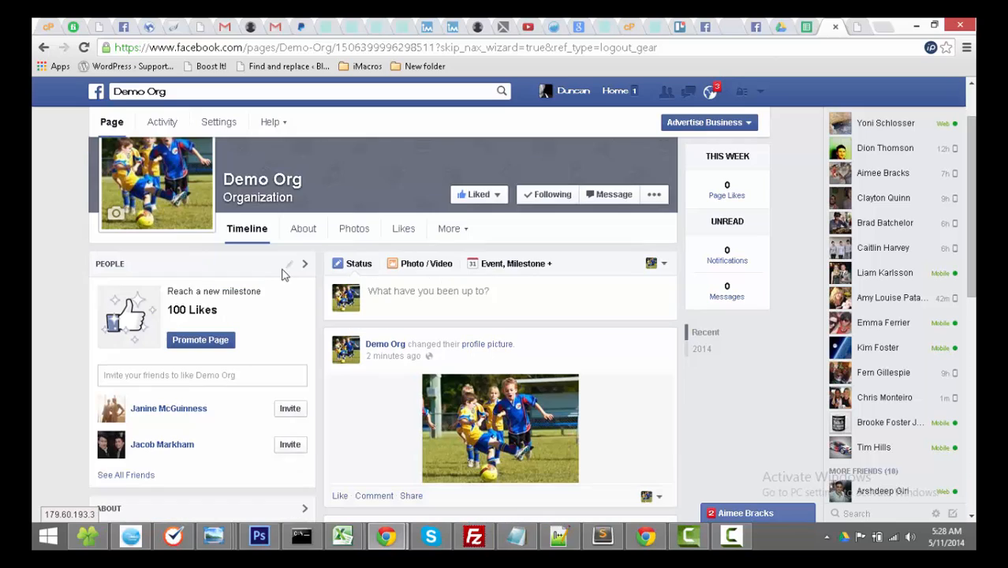
- Write the status text "We dfggg" in a new page post, replacing the placeholder letters tried first
left_click(400, 293)
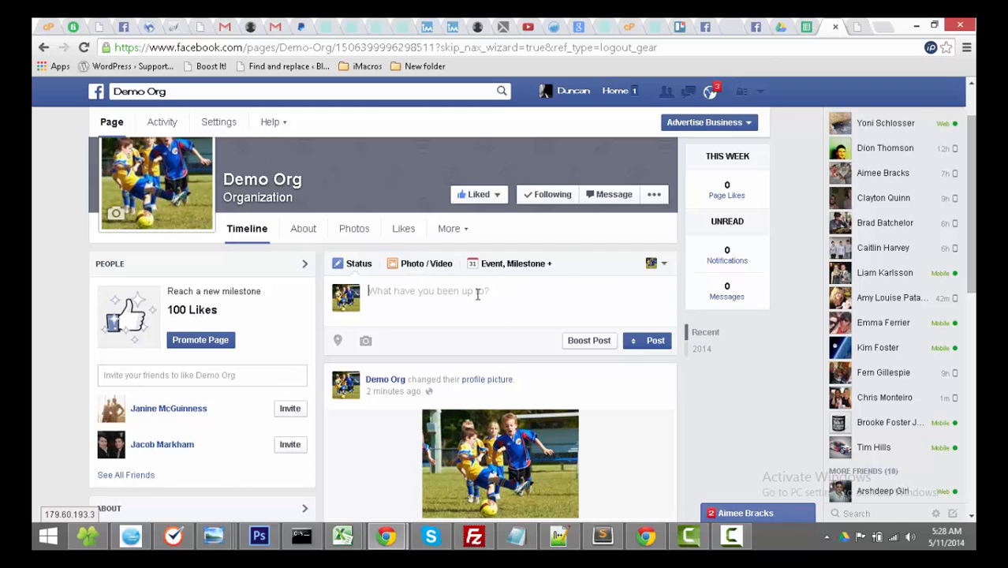
type("d")
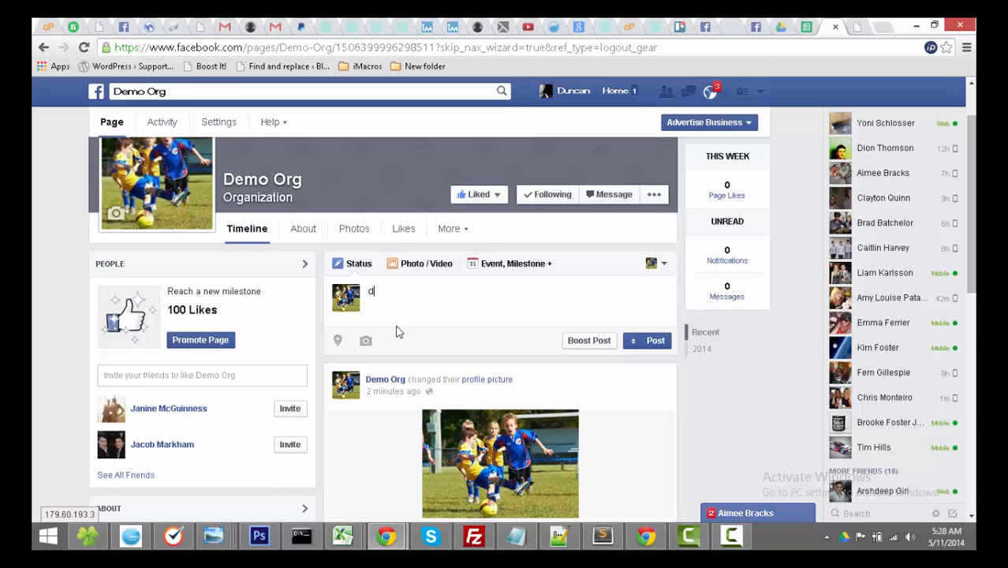
type("ddddd")
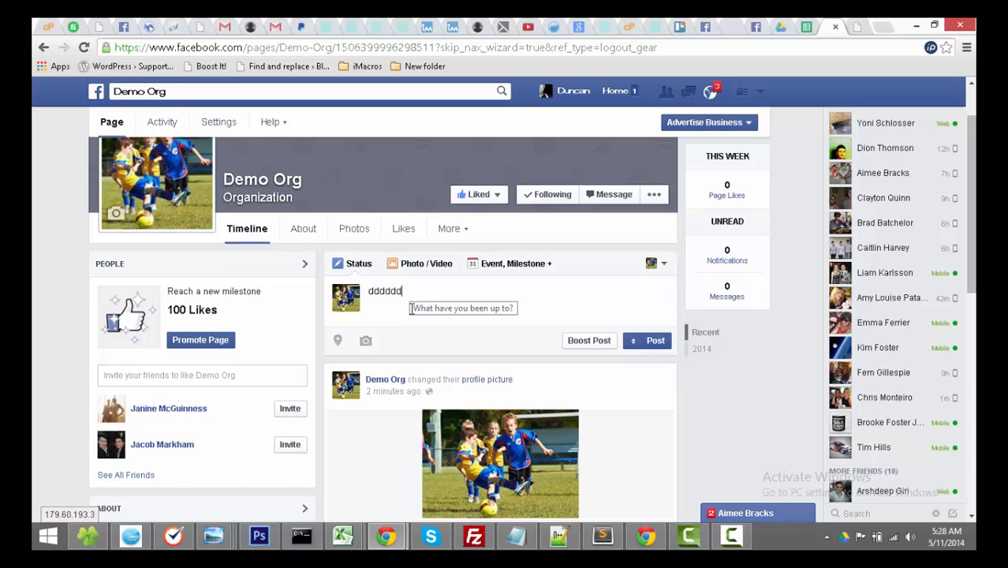
left_click_drag(412, 286, 365, 287)
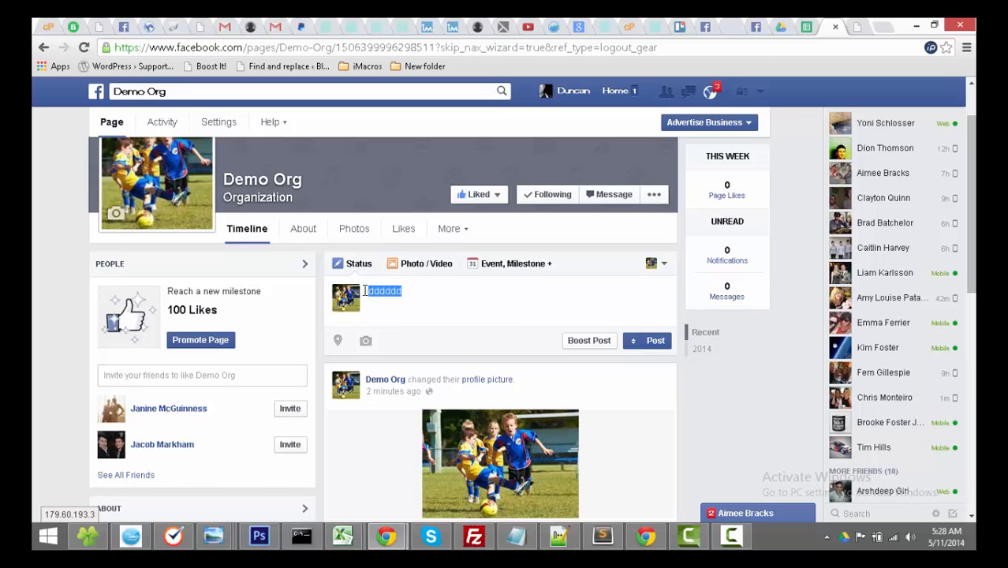
type("wee")
key("ctrl+a")
type("W")
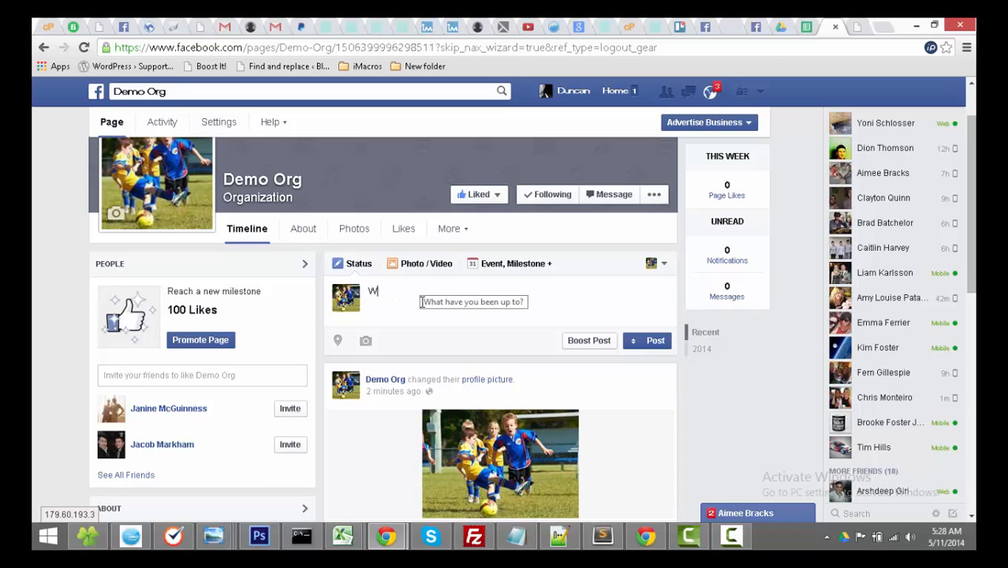
type("e")
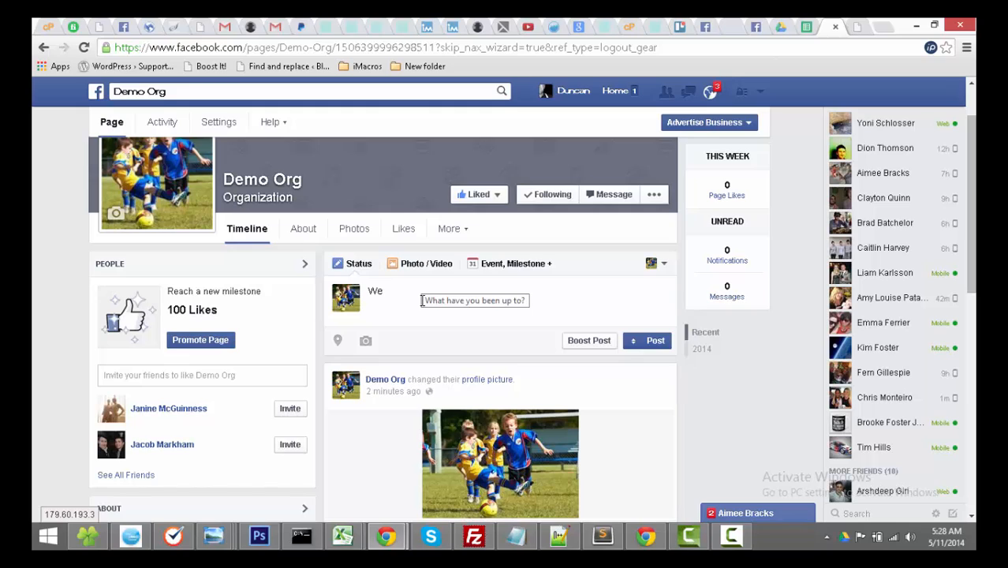
type(" d")
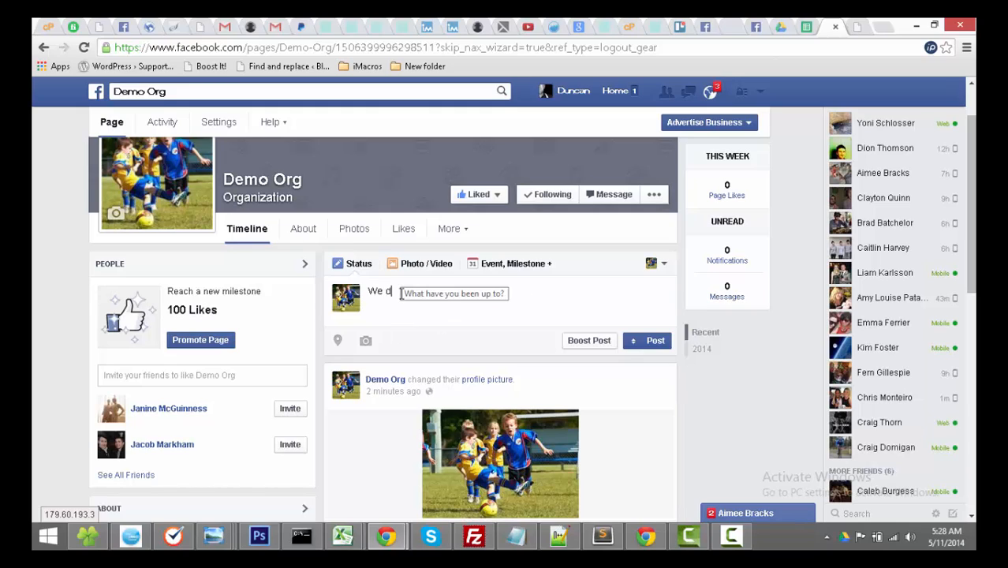
type("fggg")
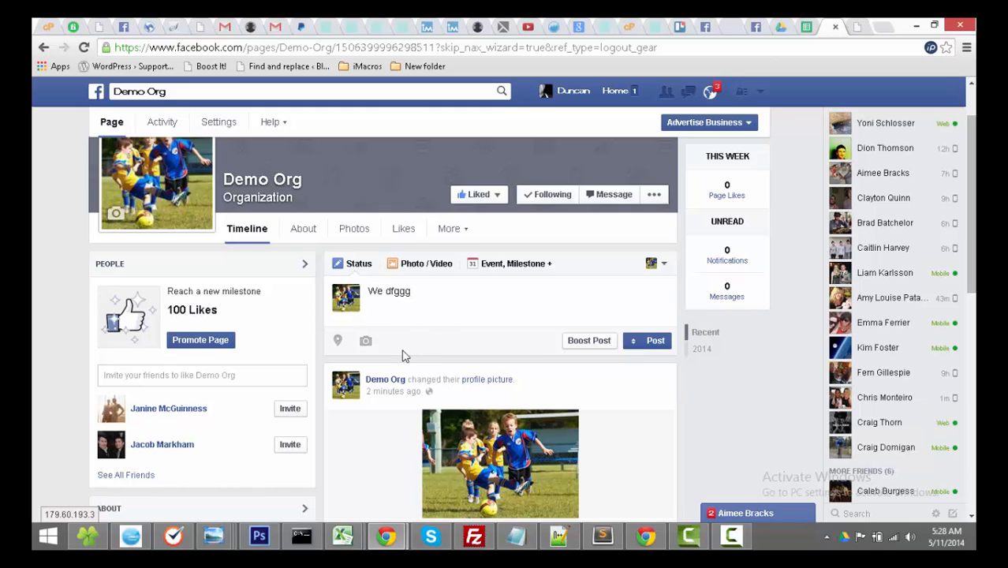
- Tag the post with the location Melbourne and attach the image FBC7D1F0-4164-44C7-9B0E-E56D417B01FE from the Downloads folder
left_click(338, 341)
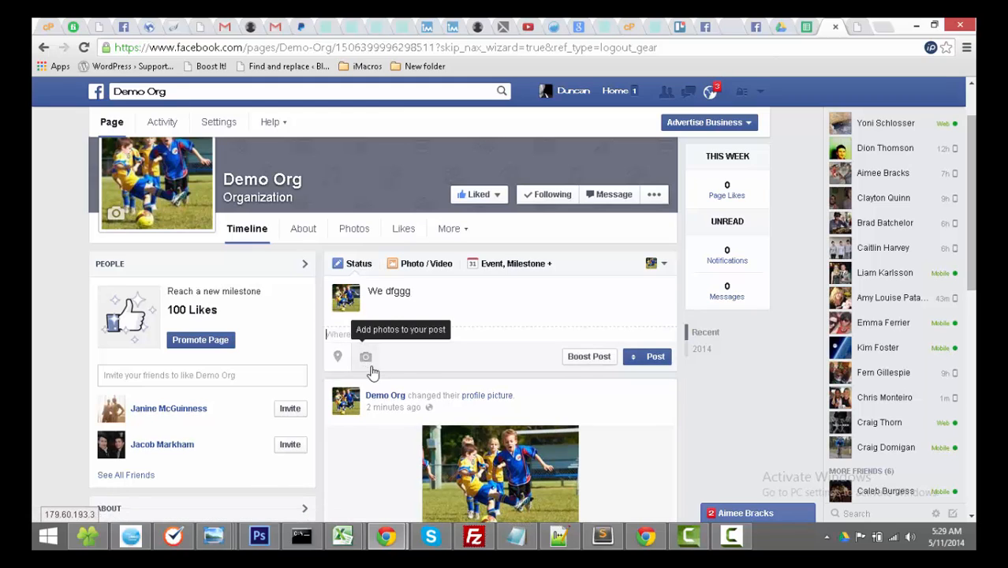
left_click(362, 355)
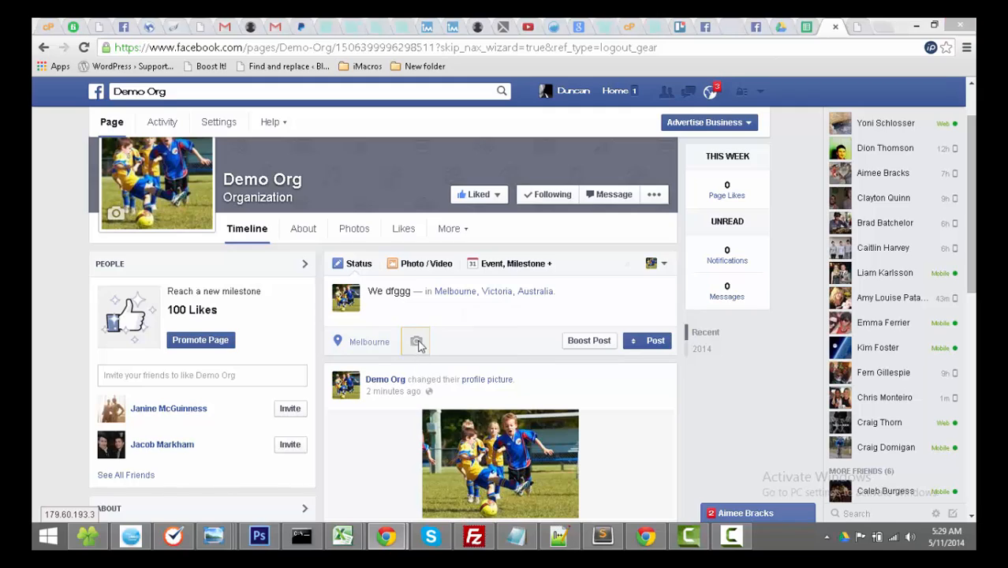
left_click(416, 342)
left_click(400, 138)
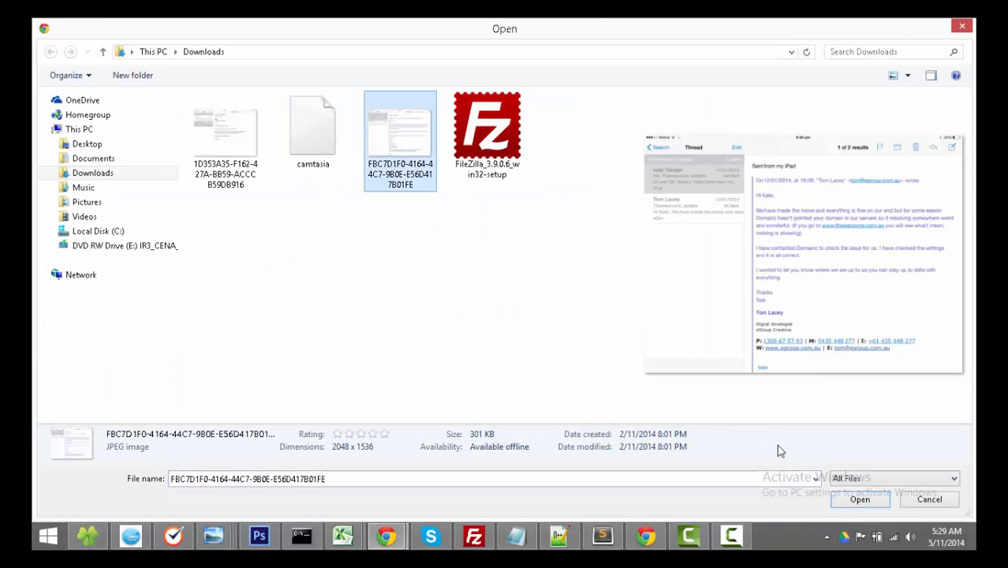
left_click(860, 499)
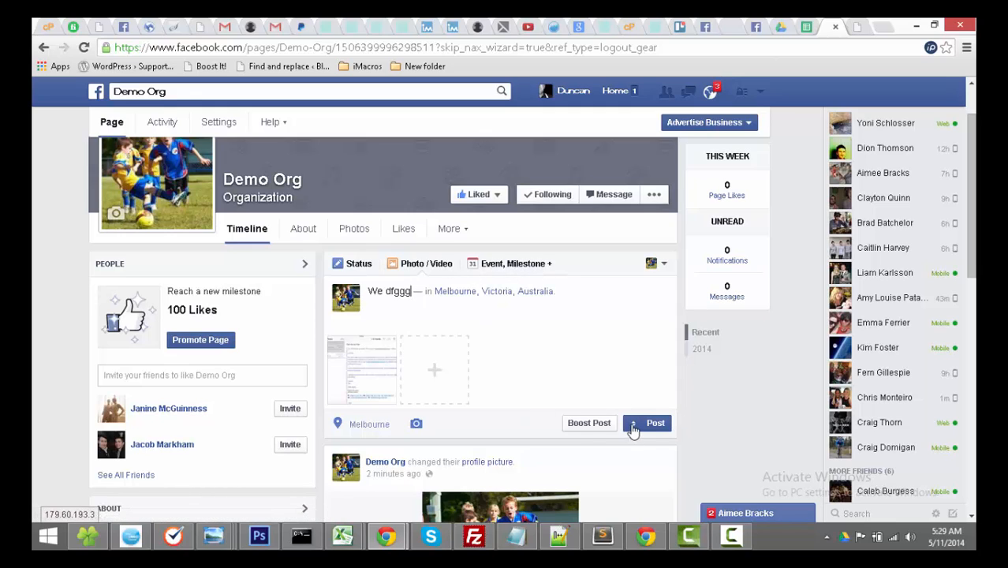
- Check the schedule, backdate and draft options, publish the post immediately and view it on the timeline
left_click(634, 426)
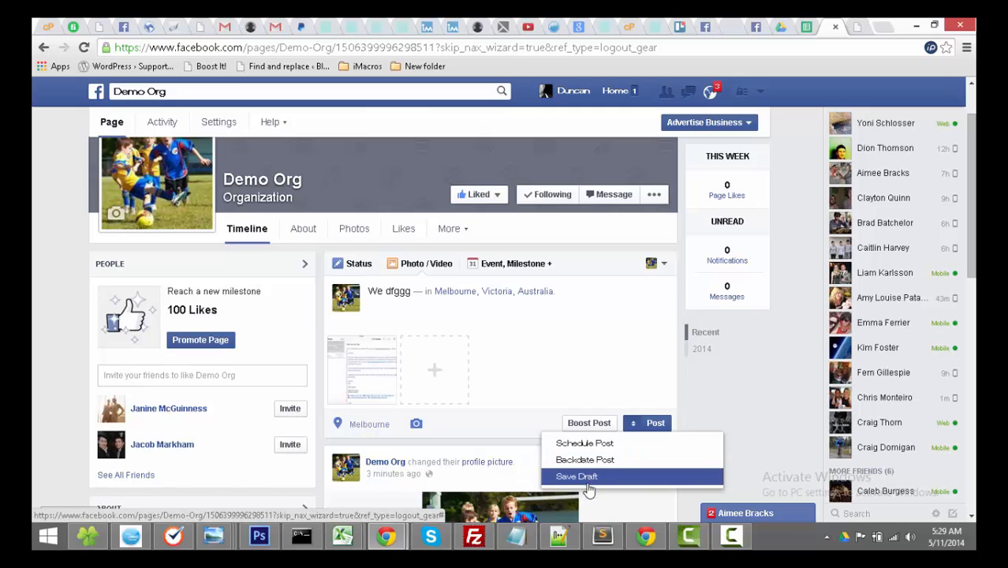
left_click(631, 395)
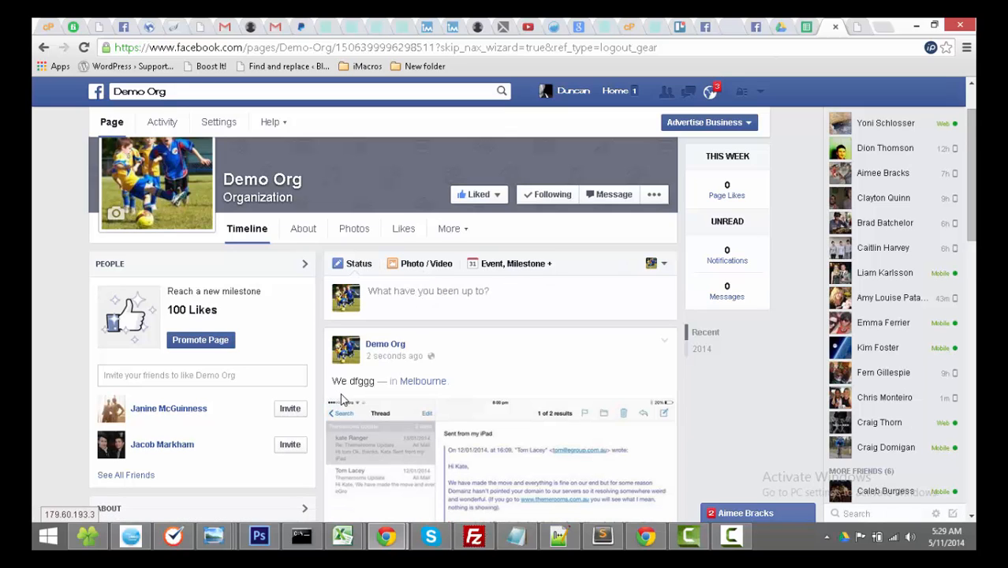
scroll(331, 398, "down", 5)
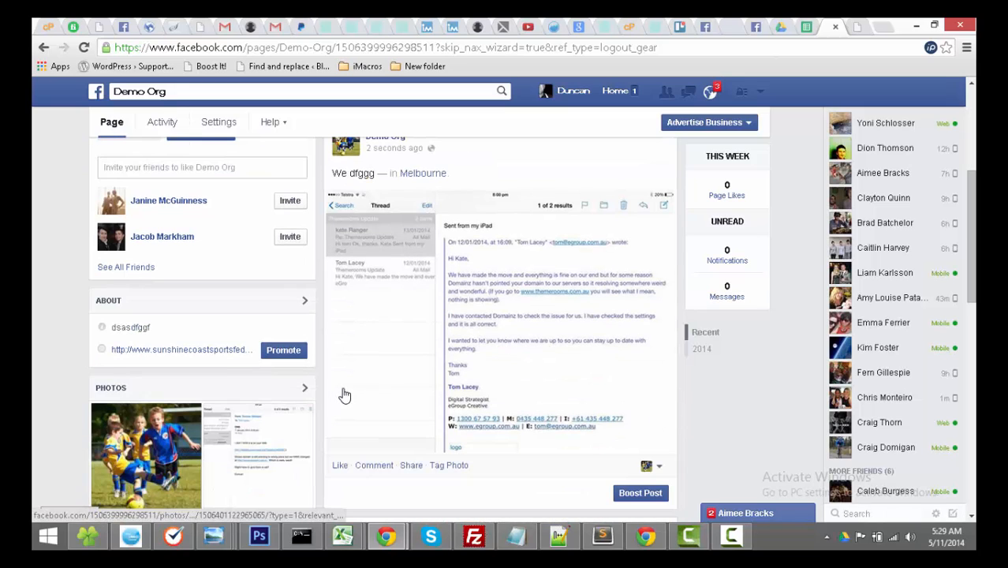
scroll(350, 392, "up", 5)
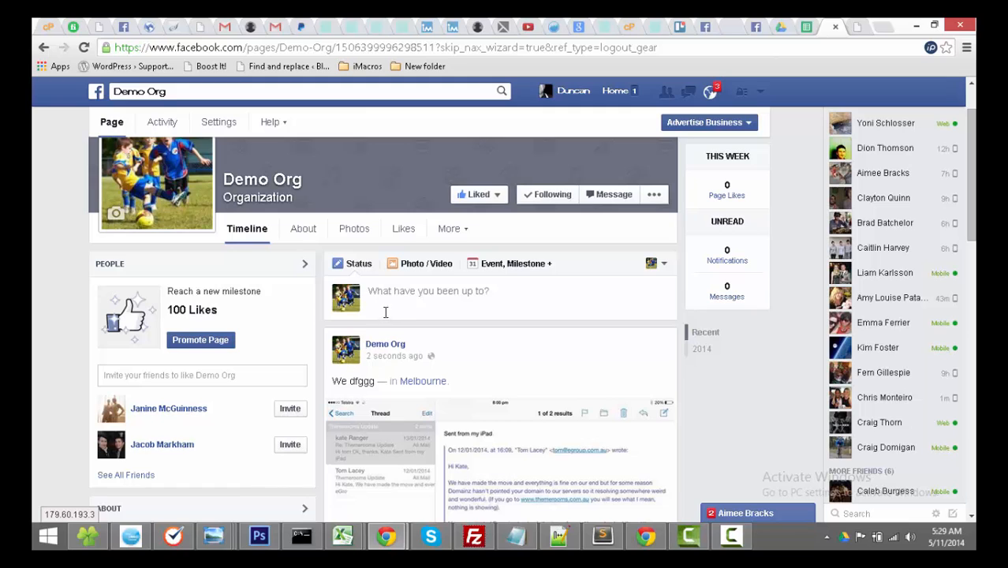
scroll(408, 347, "down", 5)
scroll(412, 367, "up", 7)
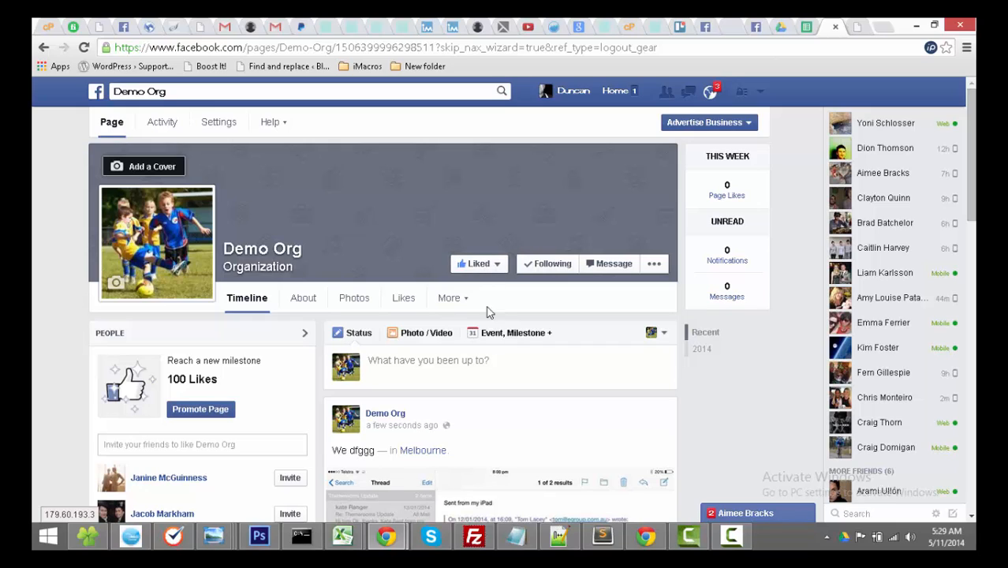
left_click(473, 268)
left_click_drag(337, 47, 253, 52)
left_click(633, 46)
left_click_drag(686, 46, 340, 49)
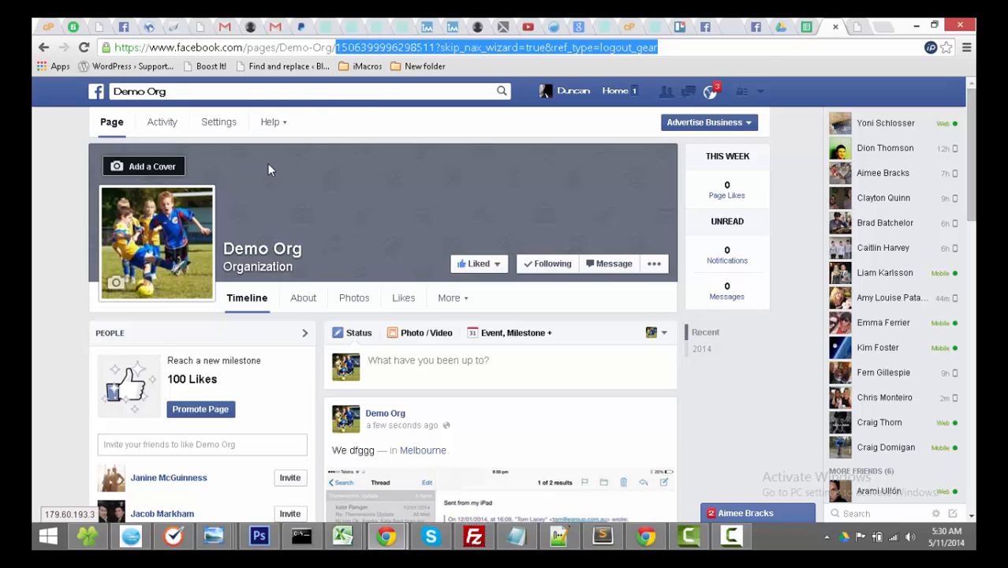
key("BackSpace")
key("Return")
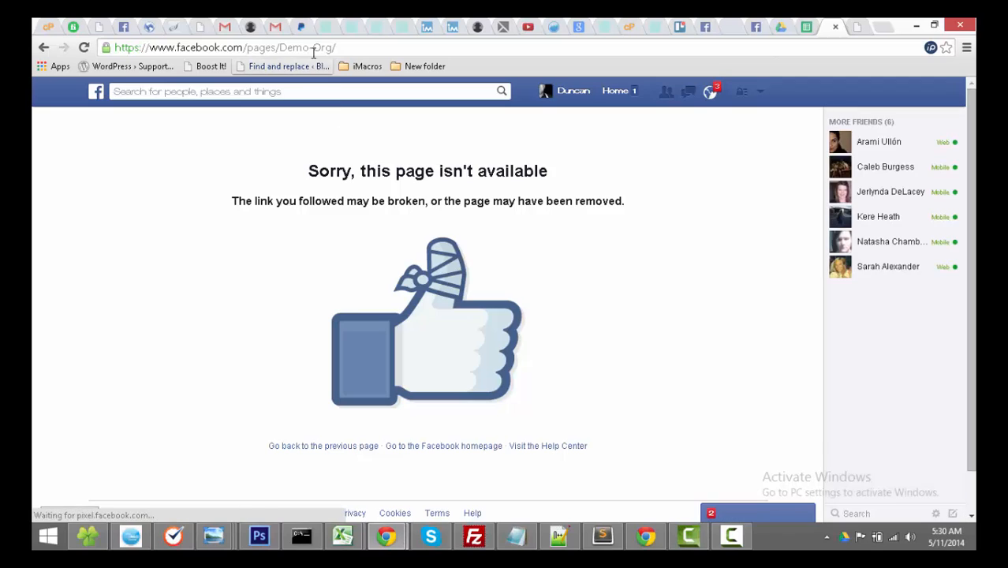
- Retry loading the shortened Demo-Org page address without the ID
left_click(341, 47)
key("Return")
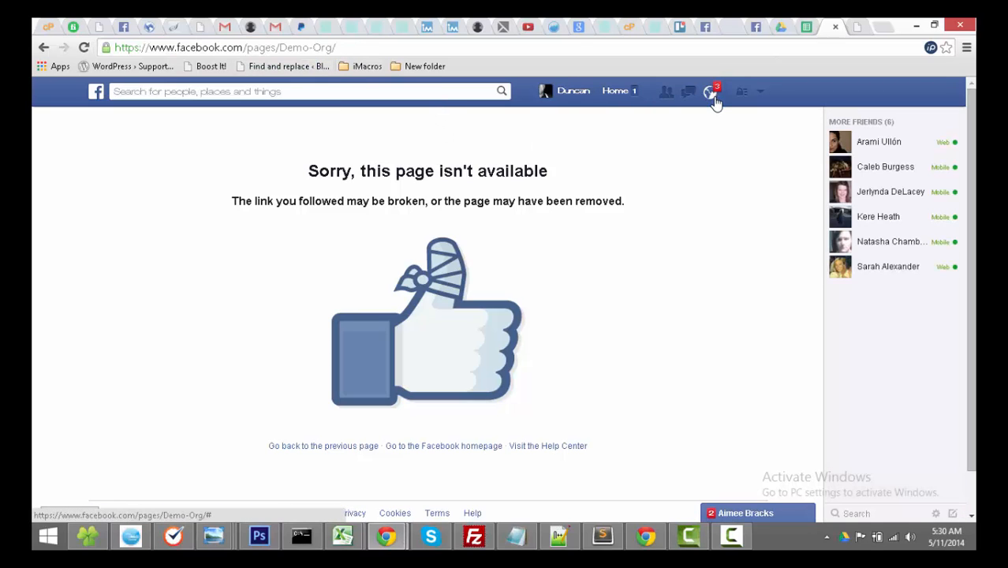
left_click(740, 540)
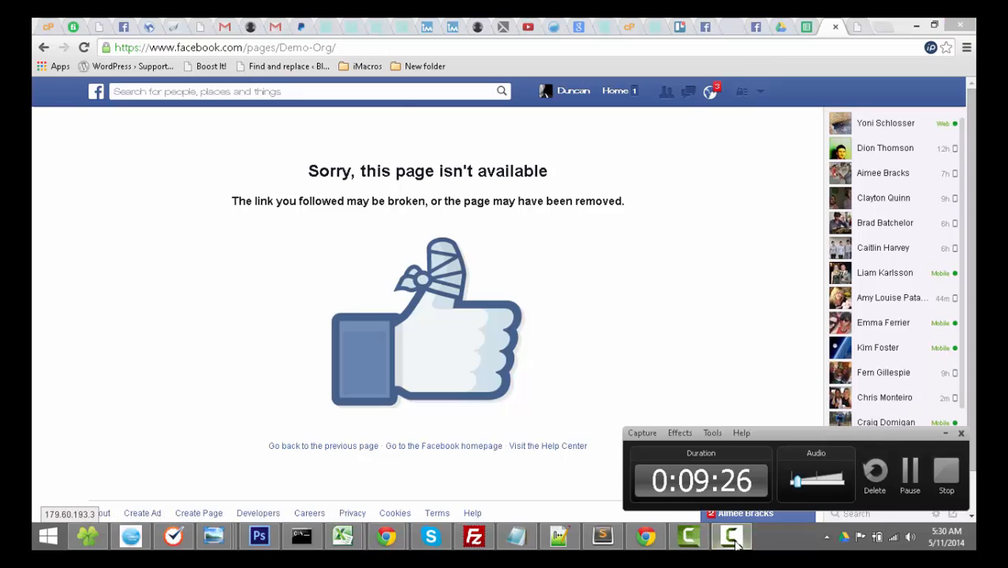
left_click(915, 489)
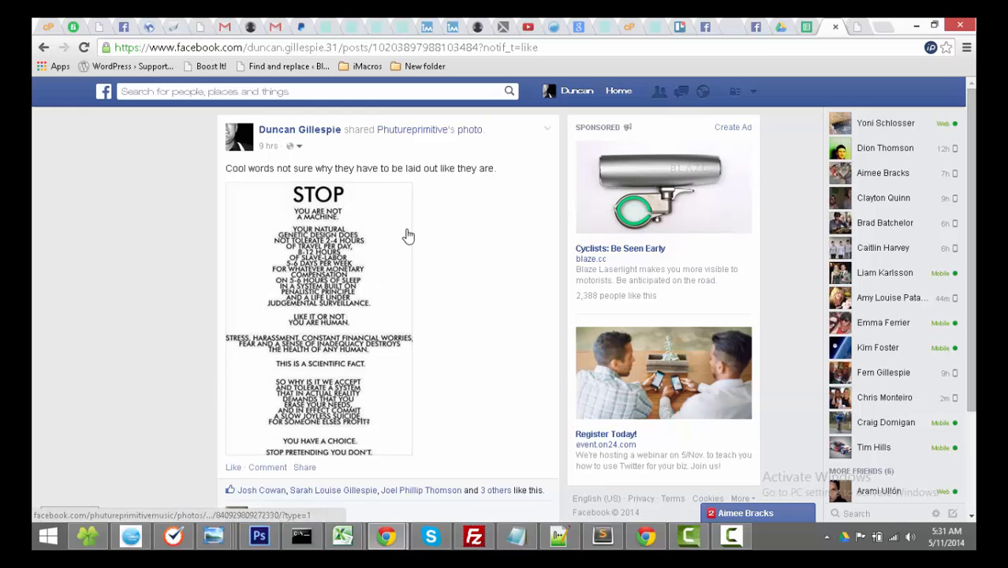
- Switch to using Facebook as the Sunshine coast social media page and look over its timeline
left_click(754, 95)
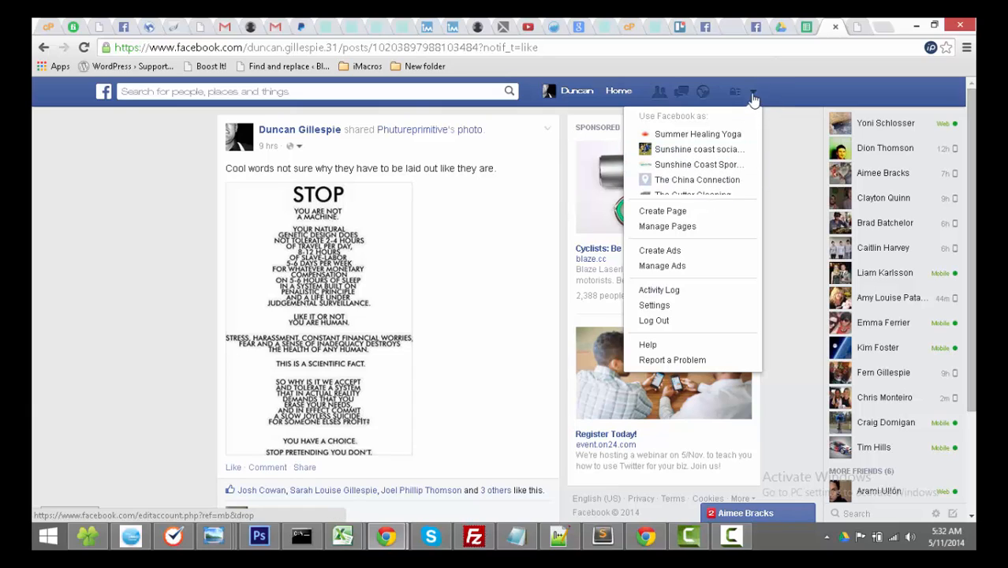
left_click(699, 150)
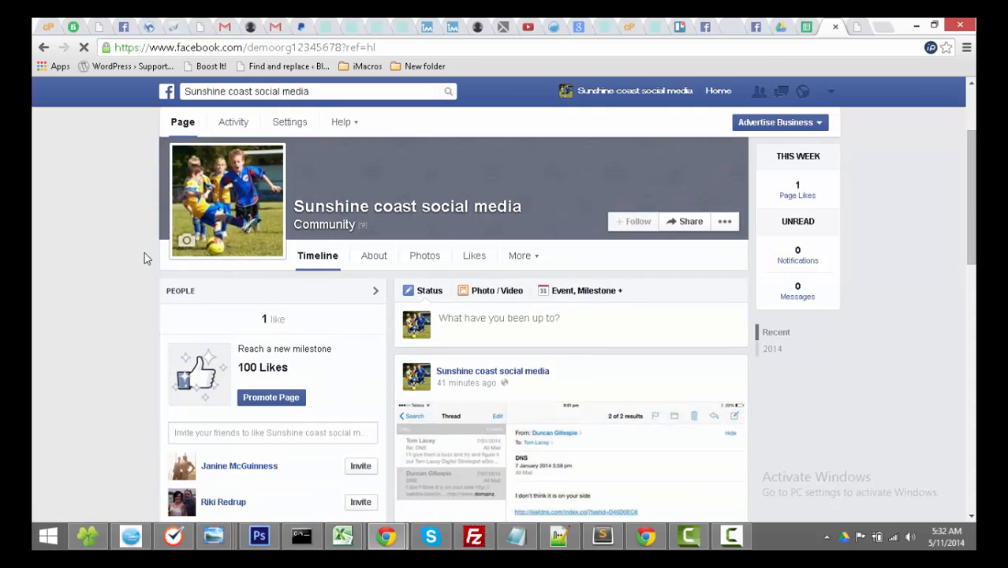
scroll(142, 257, "down", 1)
scroll(143, 249, "up", 1)
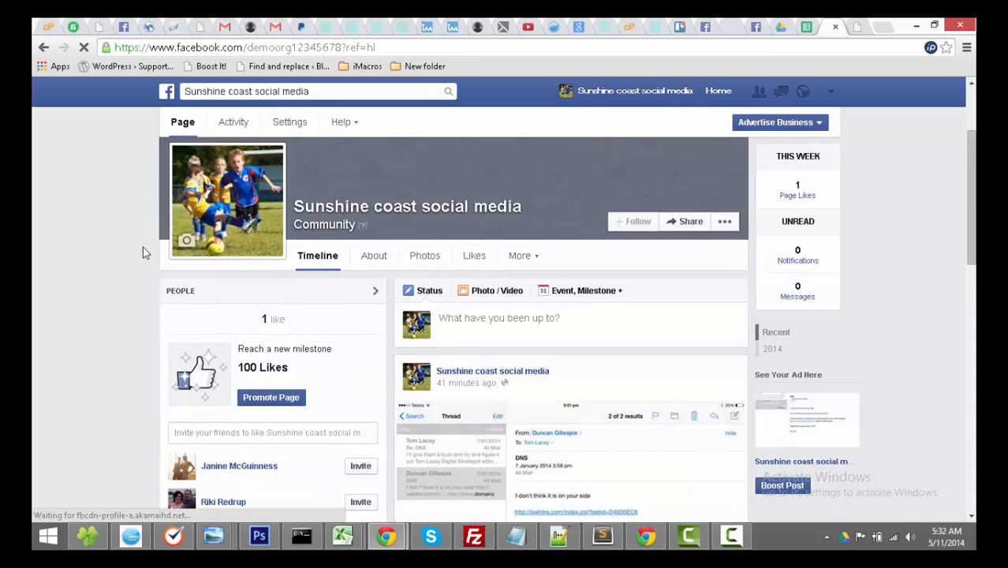
scroll(147, 250, "down", 2)
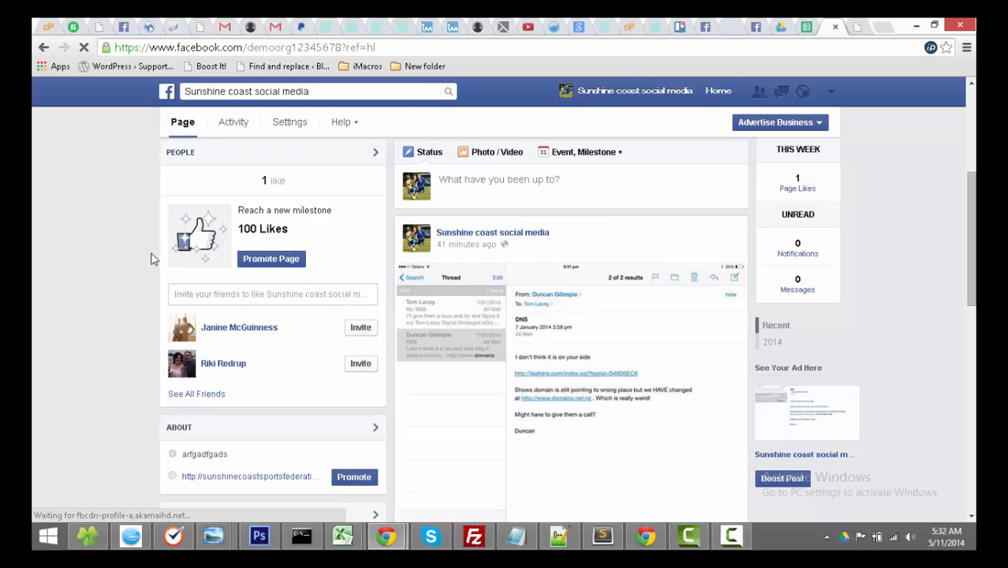
scroll(162, 254, "up", 2)
scroll(161, 256, "up", 2)
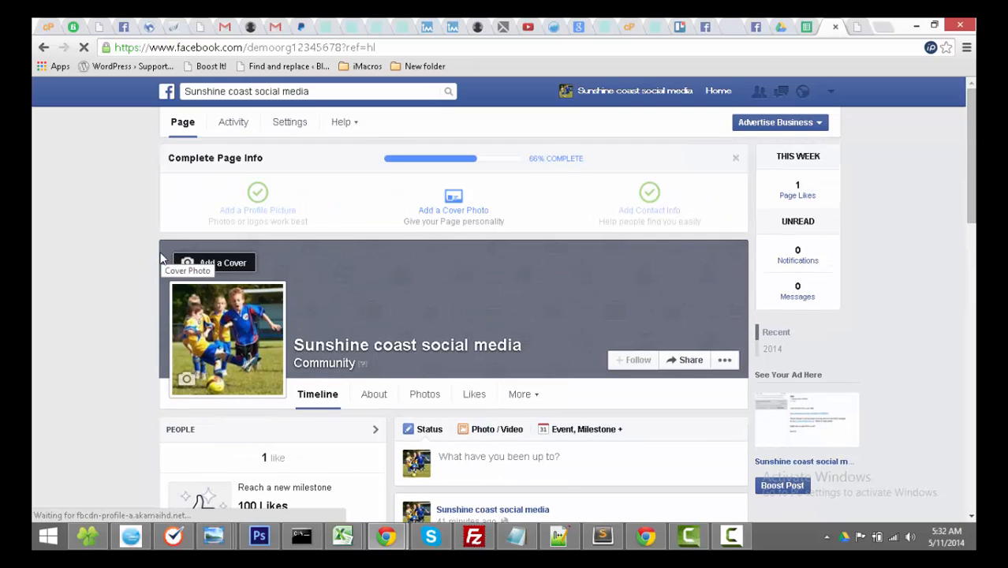
scroll(160, 254, "down", 1)
scroll(158, 254, "up", 1)
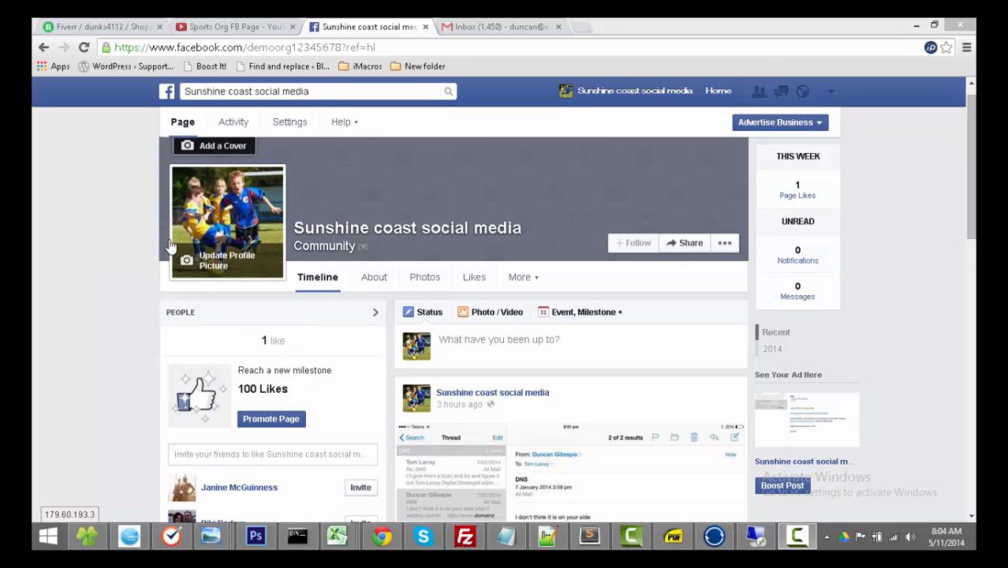
- Highlight the page's full web address, and the matching link in the Facebook admin email draft in Gmail
left_click_drag(396, 45, 115, 45)
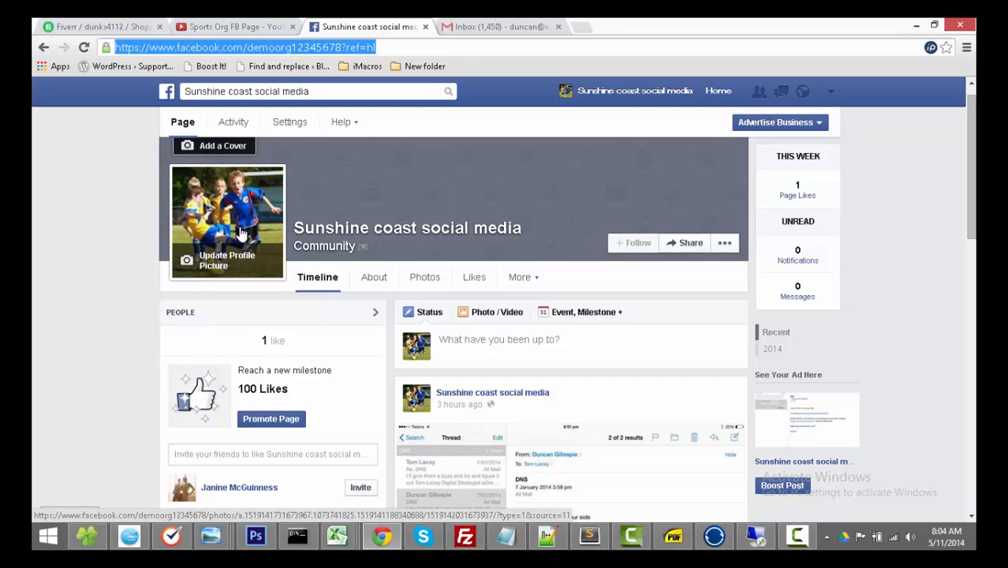
left_click_drag(403, 50, 115, 55)
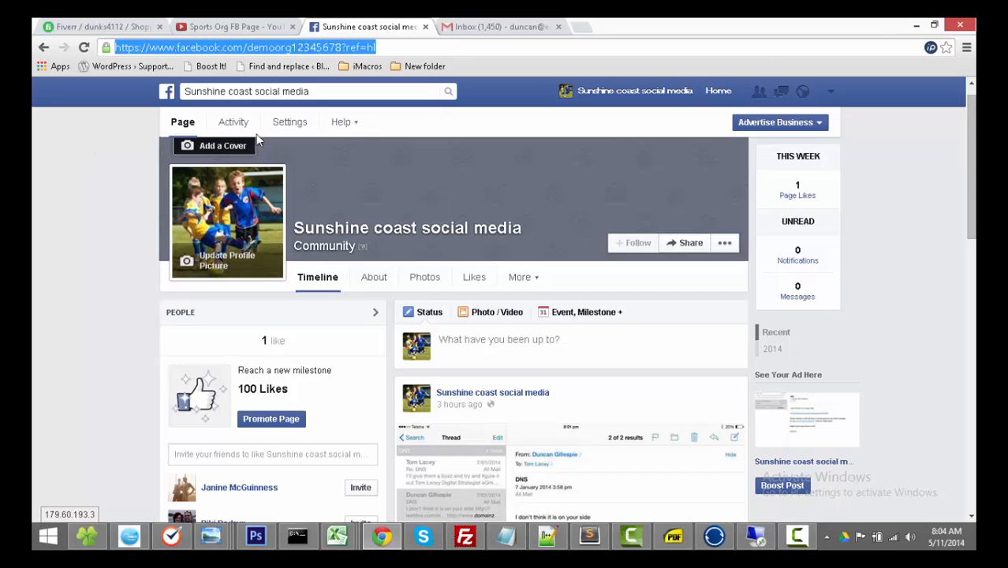
left_click(476, 29)
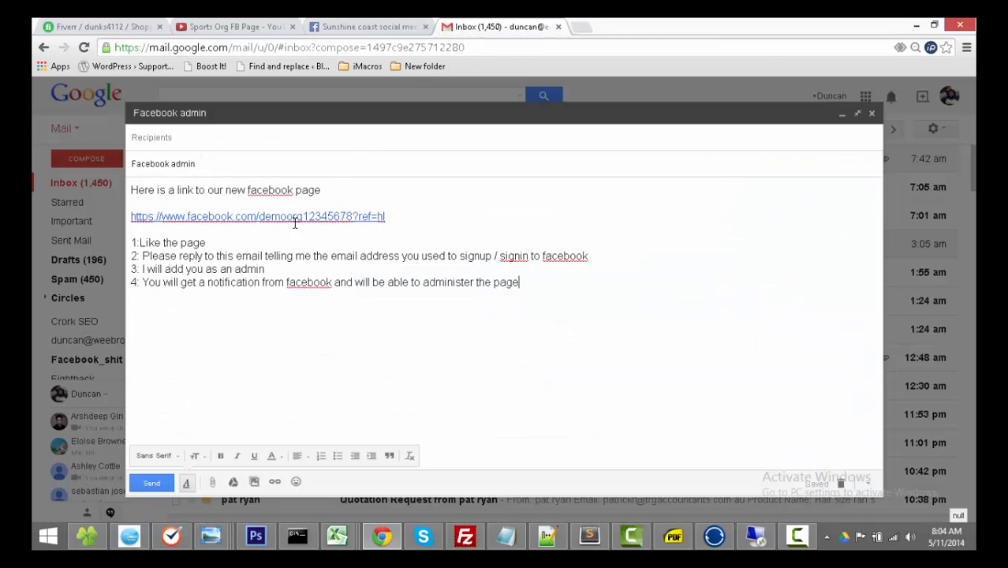
left_click_drag(429, 214, 131, 216)
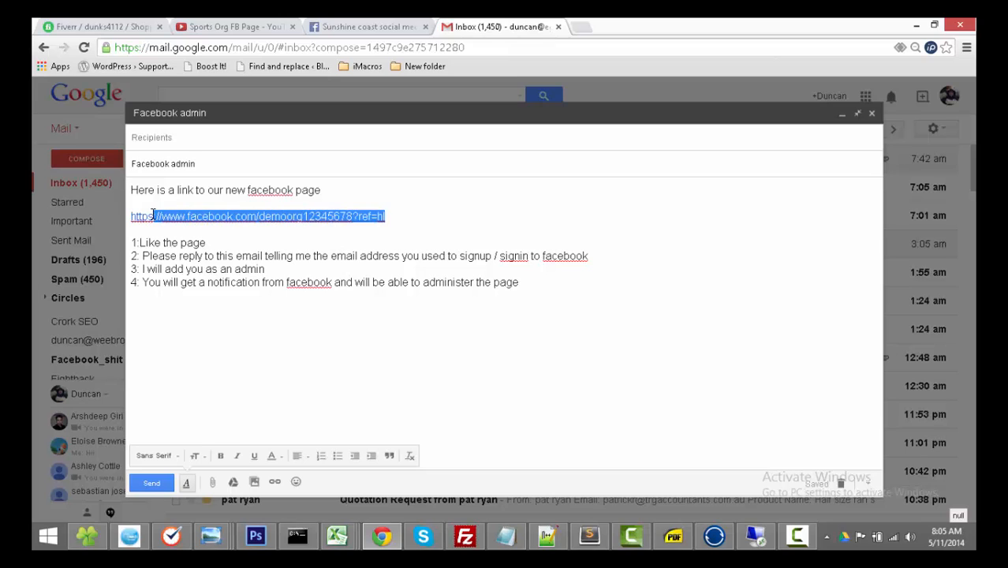
left_click(479, 204)
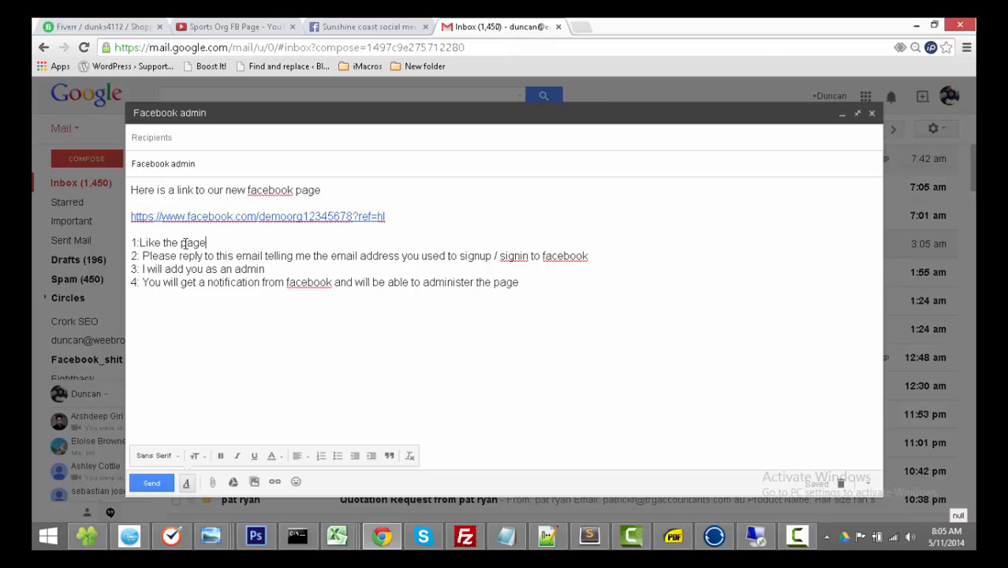
- Highlight the draft's "Like the page" instruction, and test the page link in a new tab before returning to the draft
left_click_drag(207, 244, 137, 243)
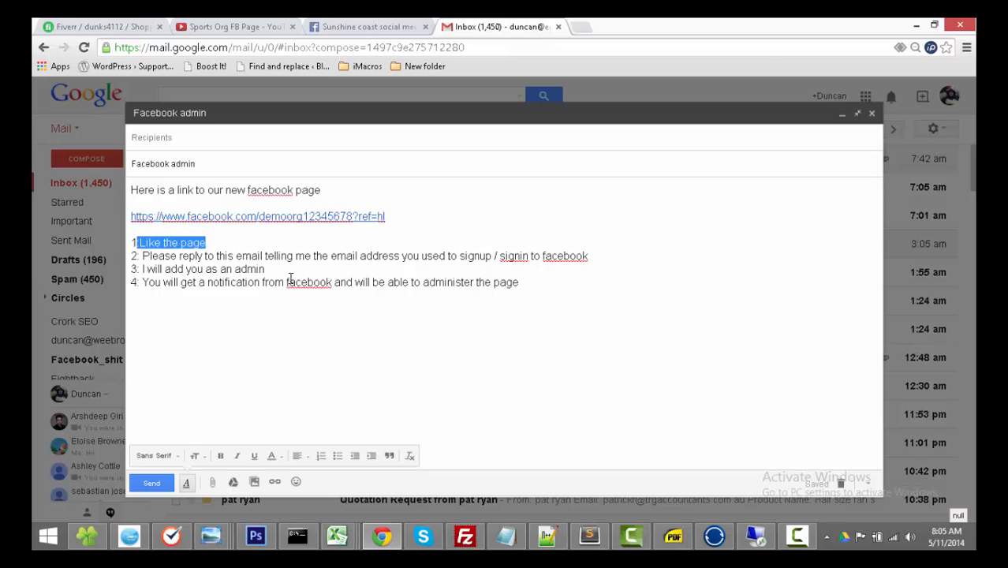
left_click_drag(275, 273, 189, 256)
left_click(169, 247)
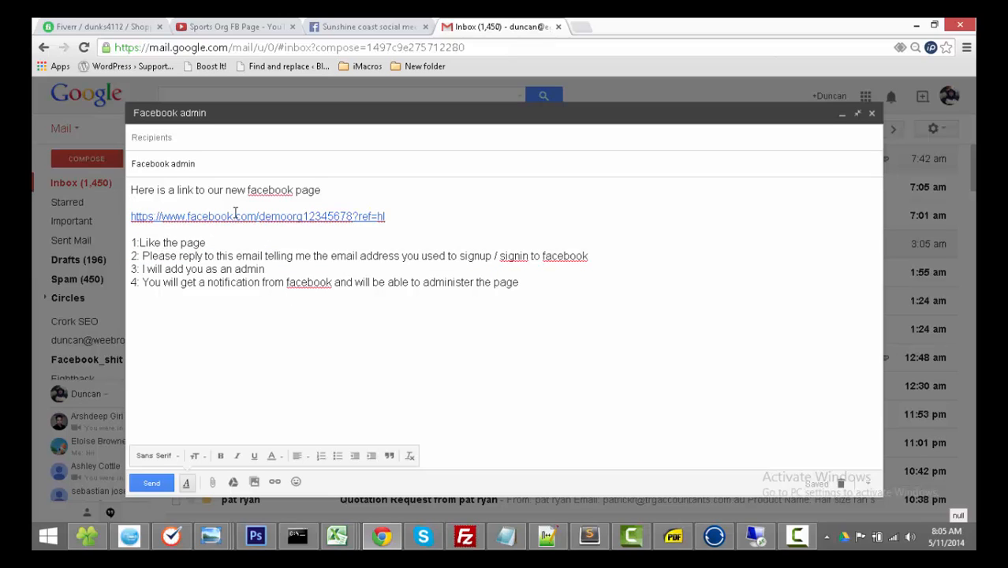
left_click(243, 216)
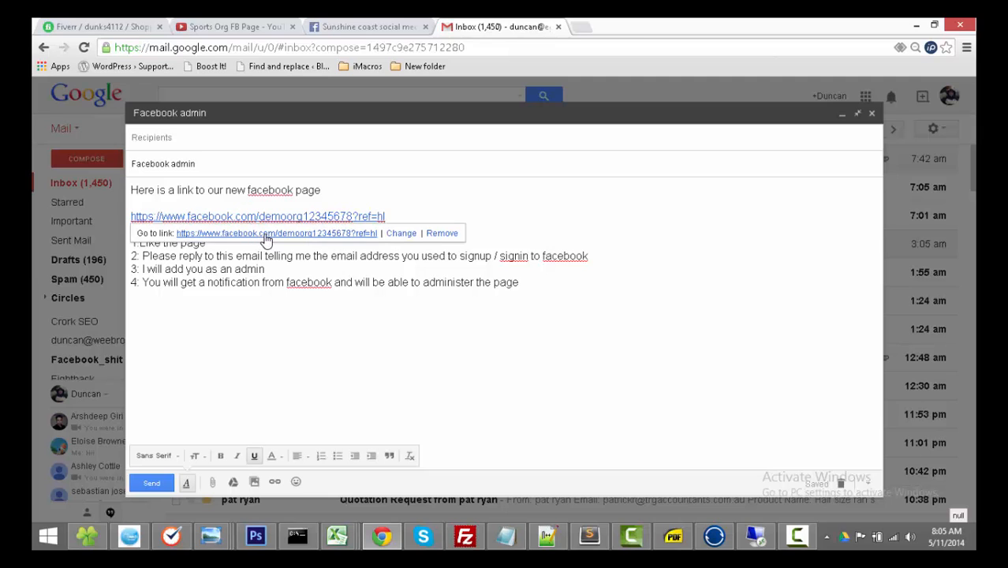
left_click(267, 241)
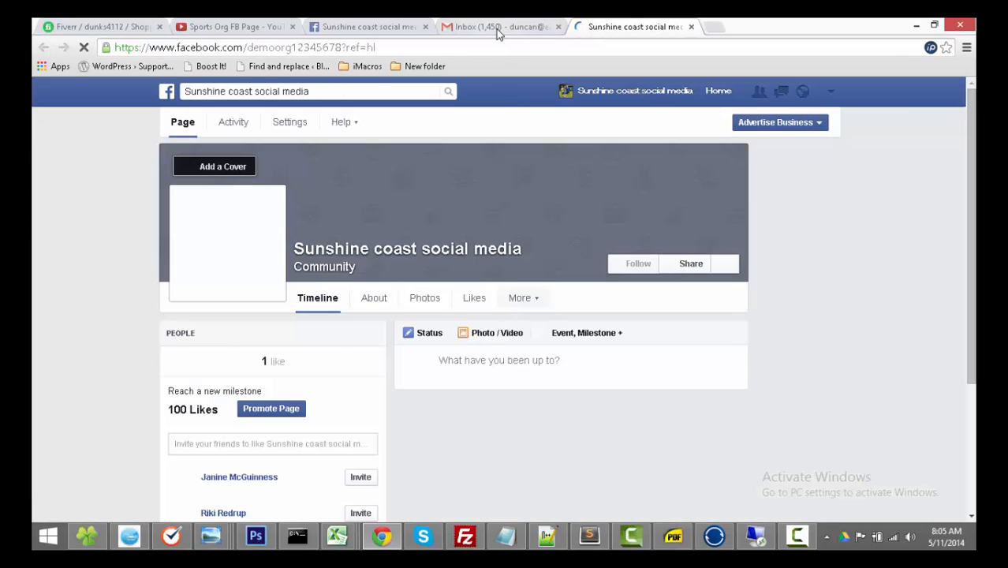
left_click(491, 26)
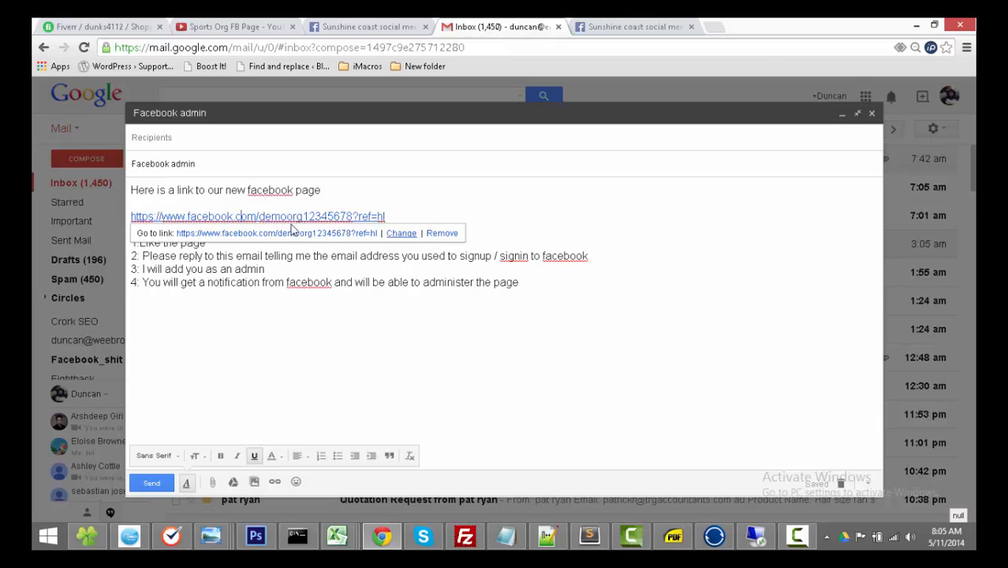
- Review the draft's instructions to like the page and reply with the email address used to sign in to Facebook
left_click(625, 255)
left_click_drag(206, 243, 139, 243)
left_click(217, 255)
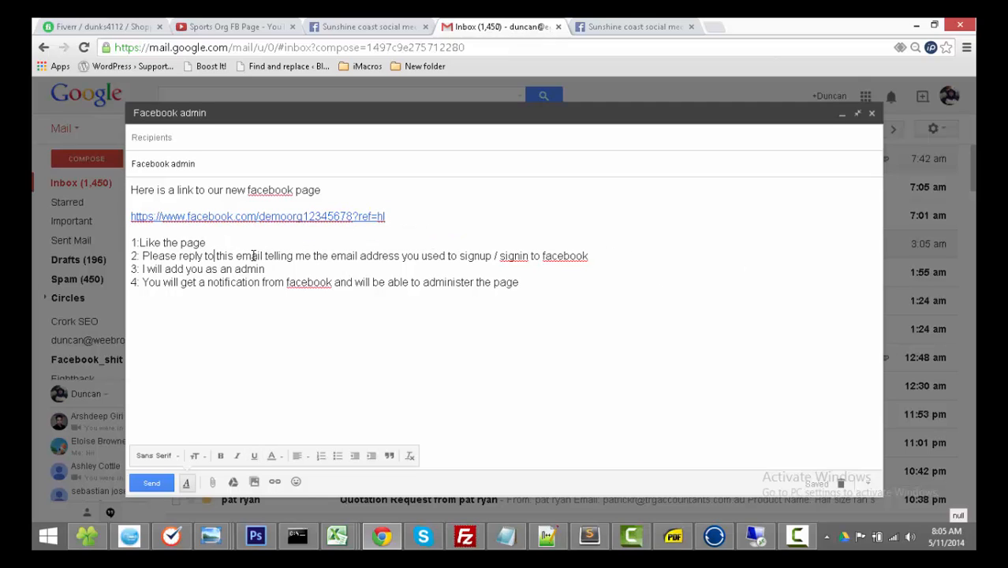
left_click_drag(598, 257, 143, 258)
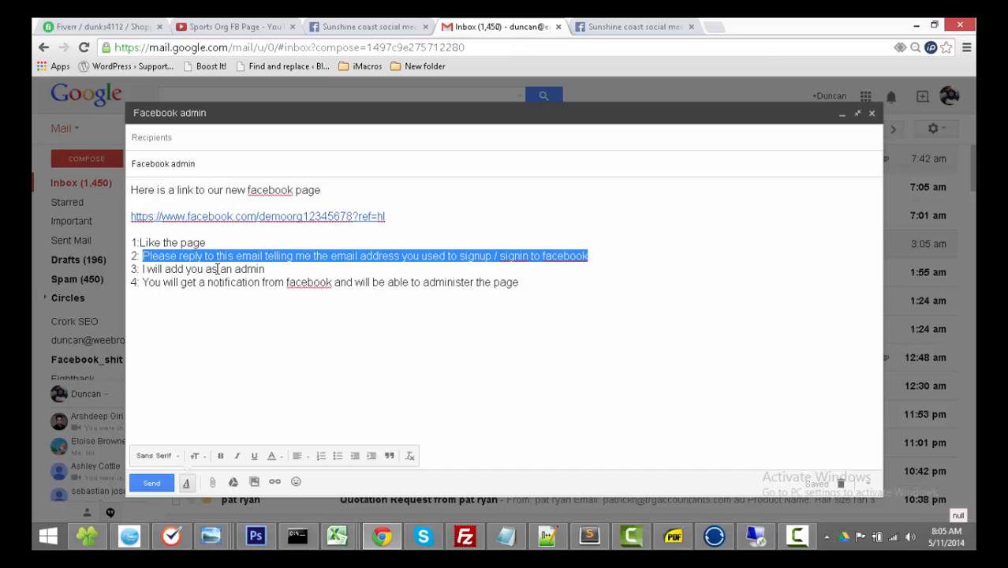
left_click_drag(189, 255, 271, 262)
- Return to the newly opened Facebook page, browse the available identities and switch to using Facebook as Sunshine Coast Sports Federation
left_click(635, 25)
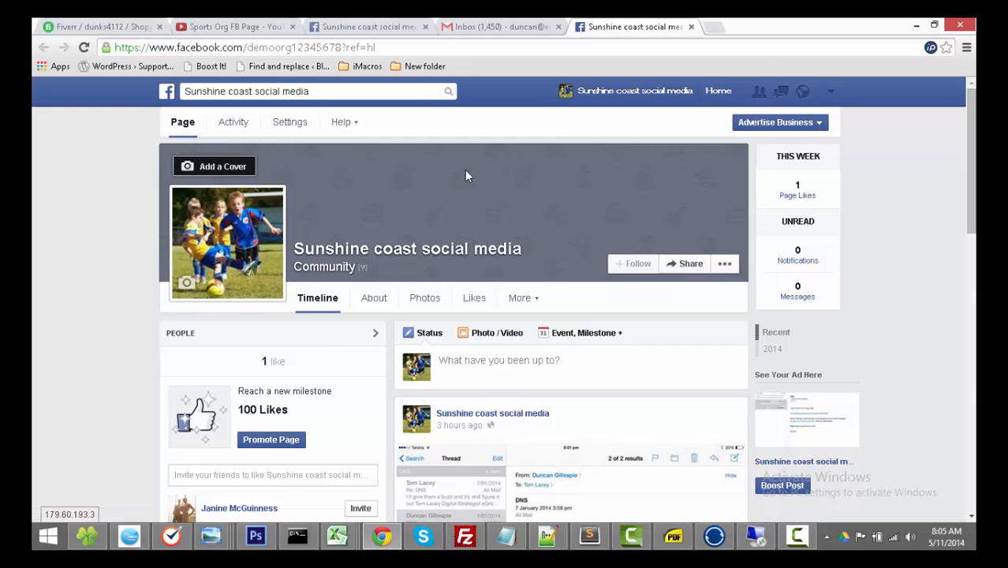
left_click(833, 94)
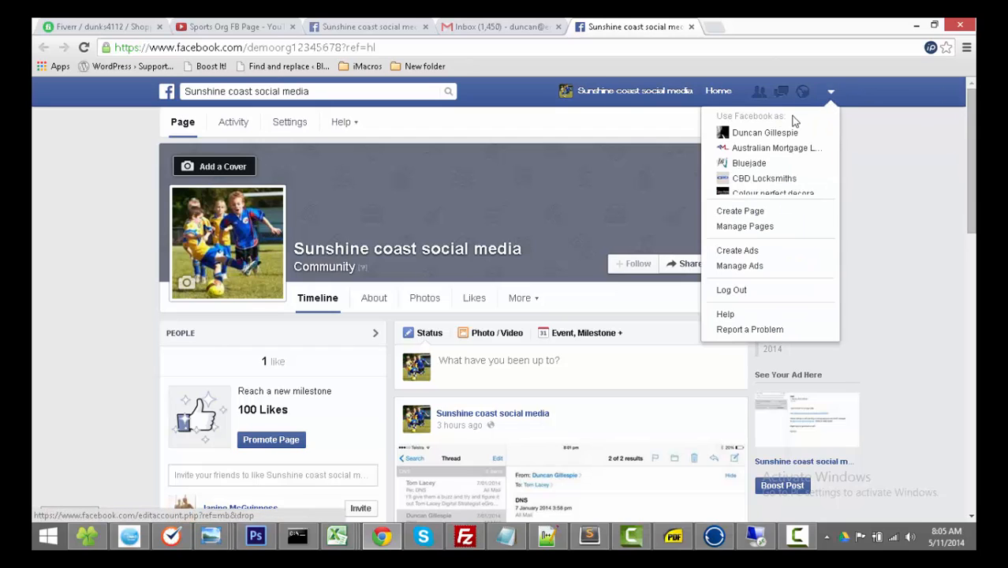
scroll(750, 150, "down", 2)
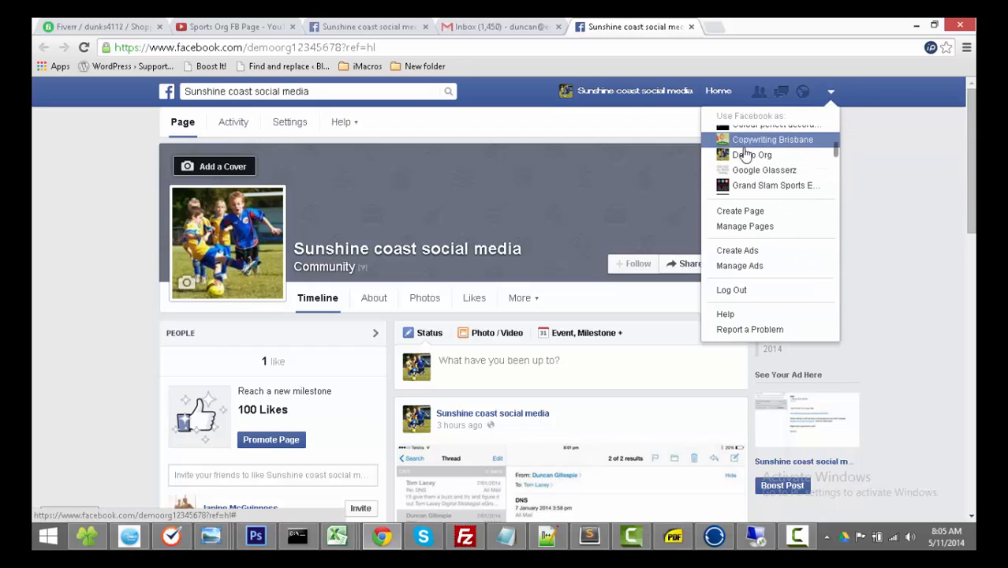
scroll(745, 154, "down", 6)
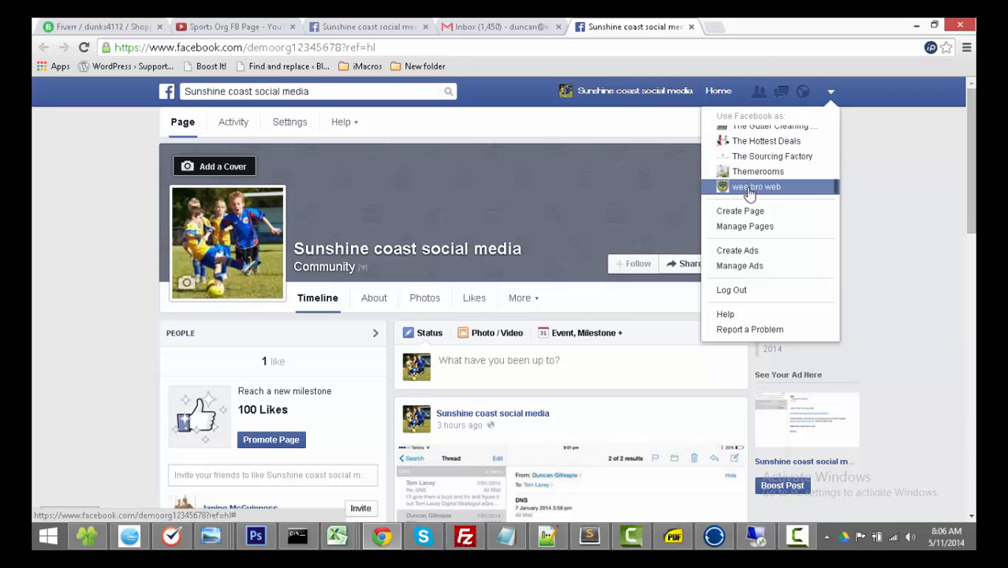
scroll(750, 189, "up", 8)
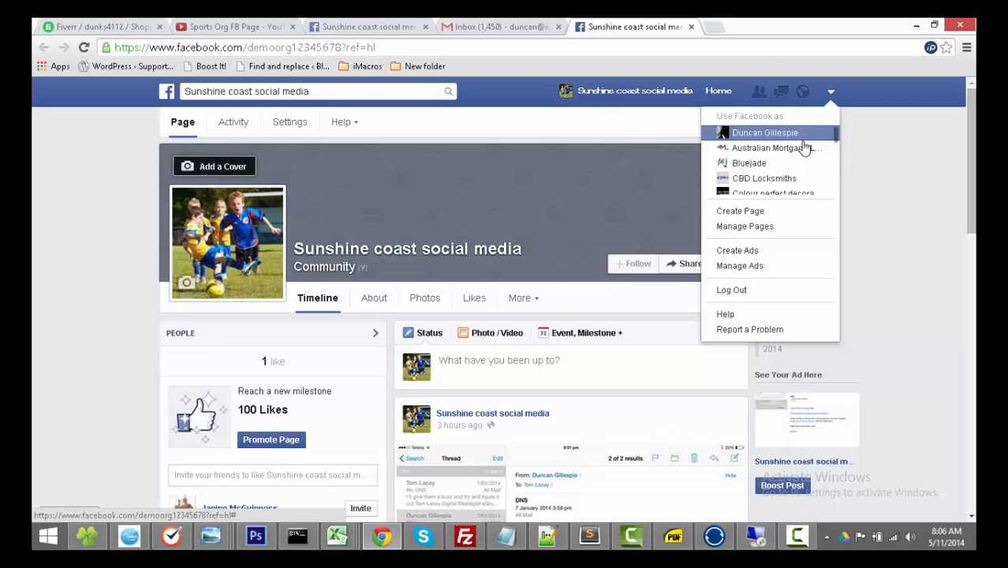
left_click(832, 93)
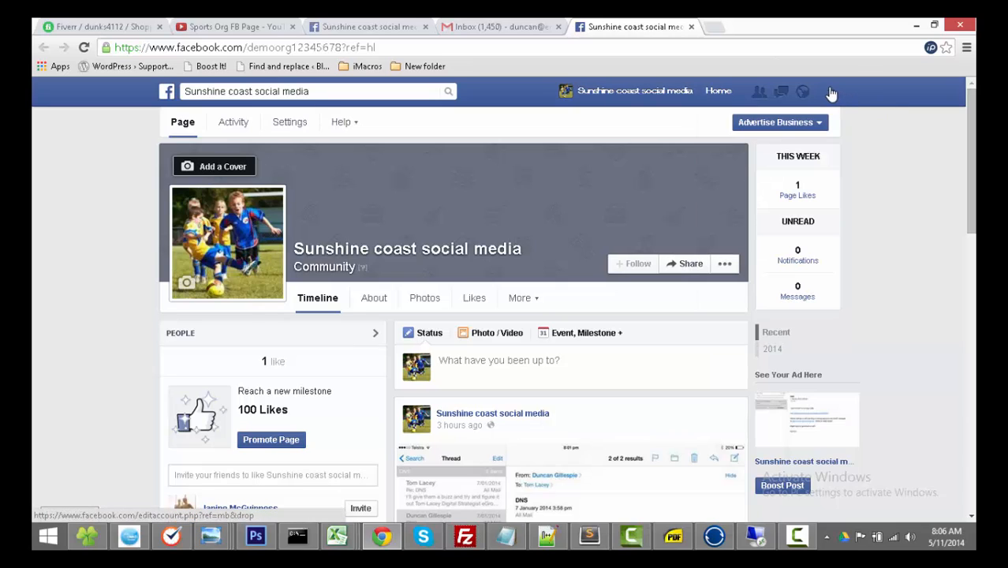
left_click(832, 92)
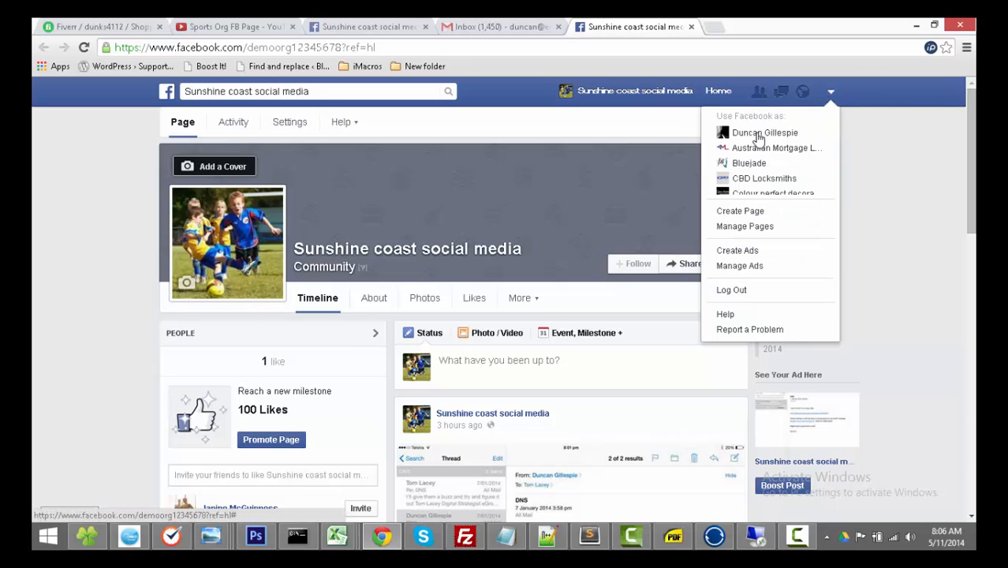
mouse_move(835, 135)
left_mouse_down()
mouse_move(829, 194)
mouse_move(834, 176)
left_mouse_up()
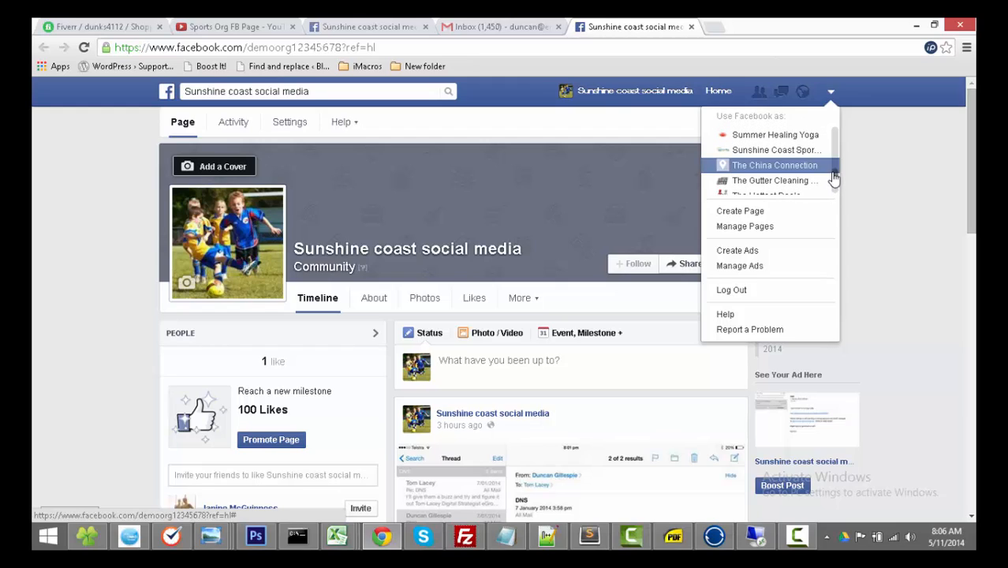
left_click(785, 149)
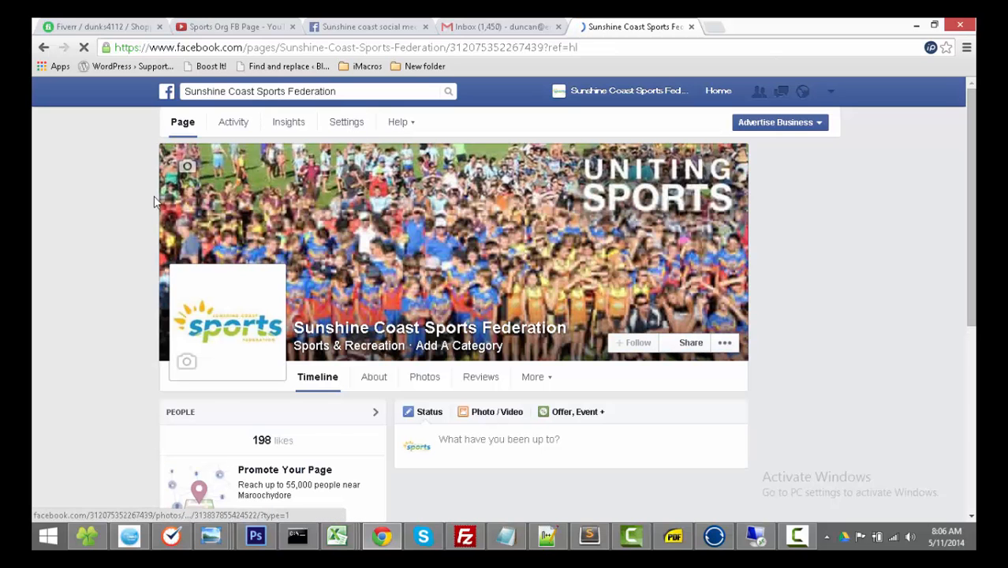
- Open the Page Roles settings of the Sunshine Coast Sports Federation page and examine its list of admins and editors
scroll(111, 202, "down", 1)
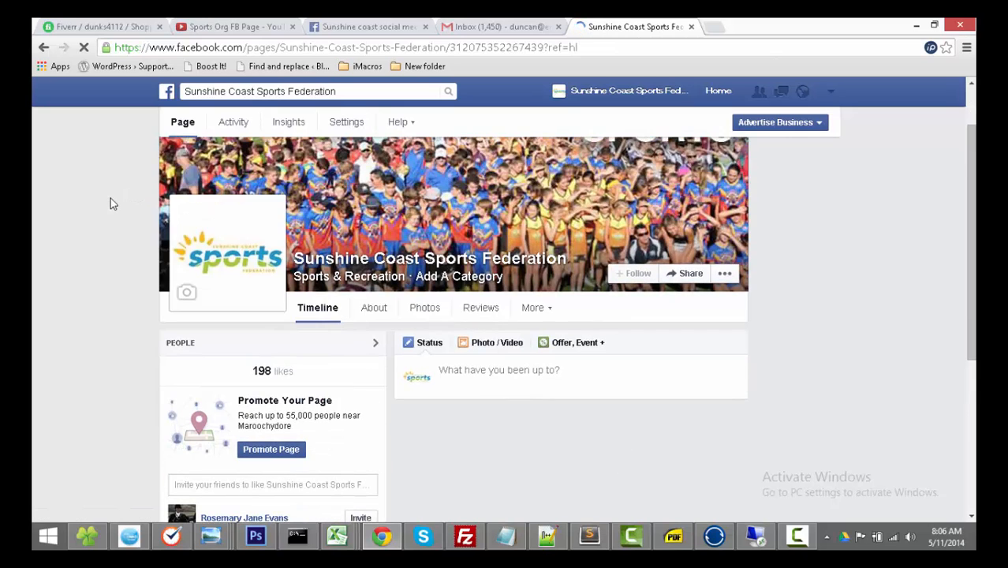
scroll(355, 201, "up", 1)
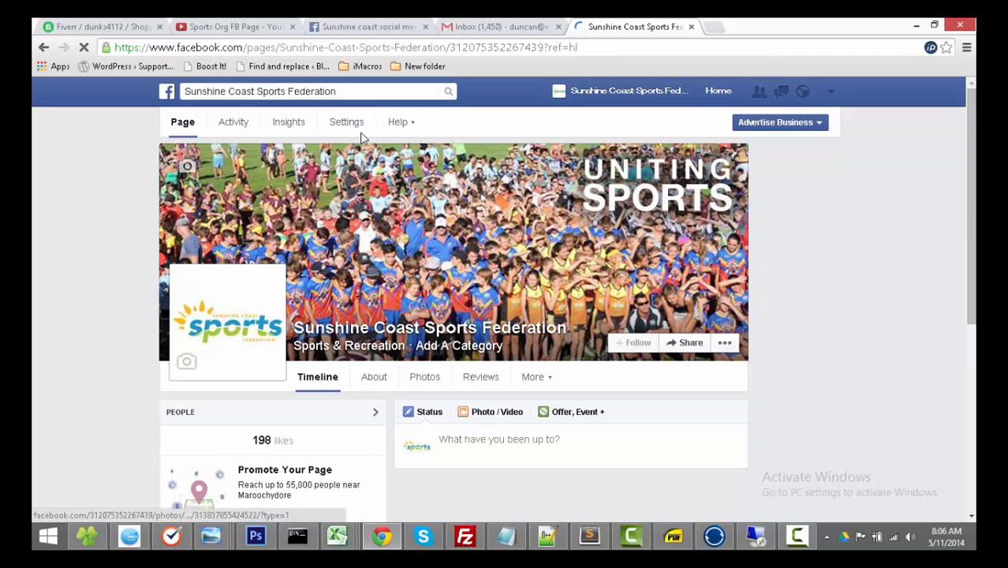
left_click(353, 126)
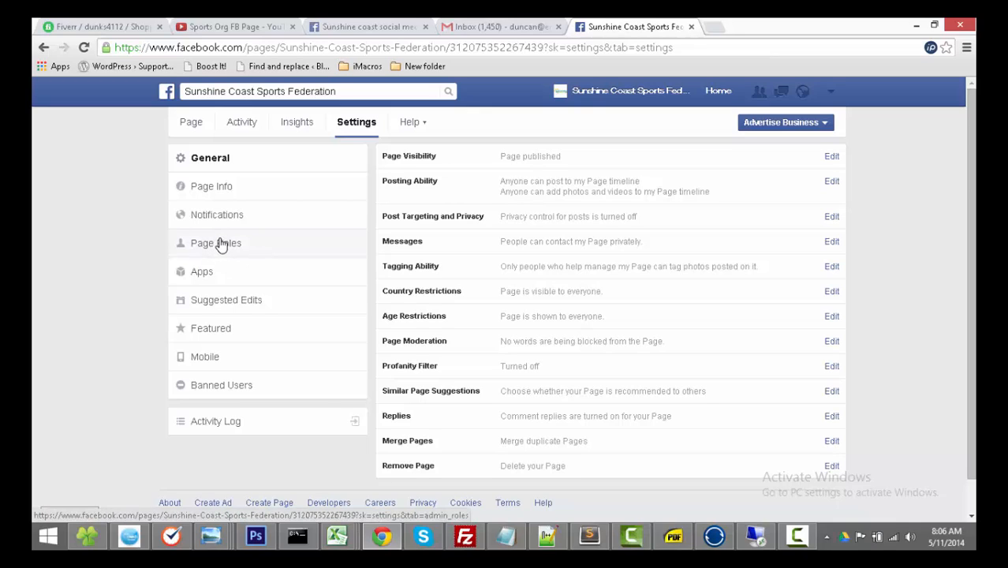
left_click(222, 246)
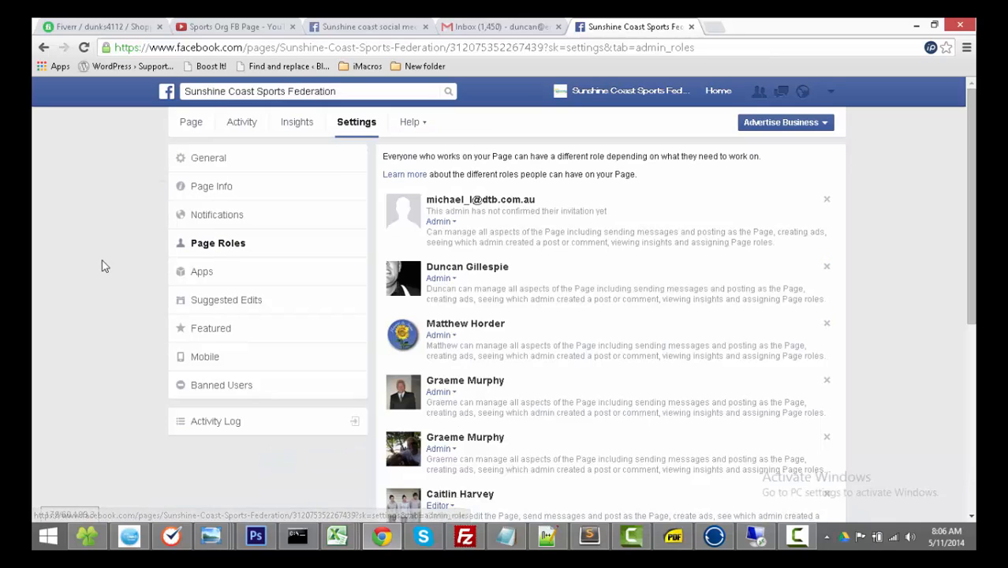
scroll(160, 262, "down", 1)
scroll(160, 262, "down", 1)
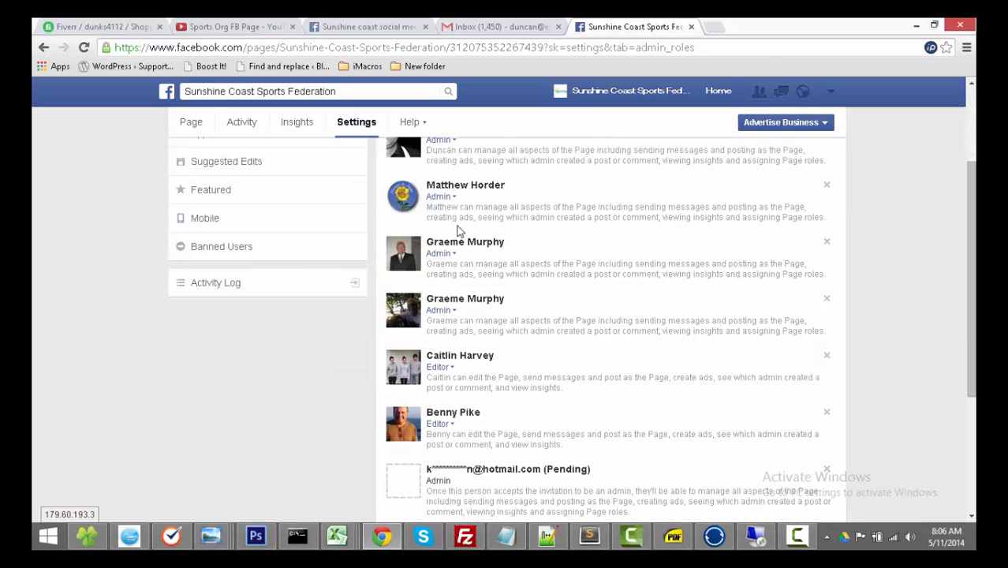
- Locate the empty email entry for adding another page admin, and check the Facebook admin email draft before returning to Page Roles
scroll(458, 230, "down", 3)
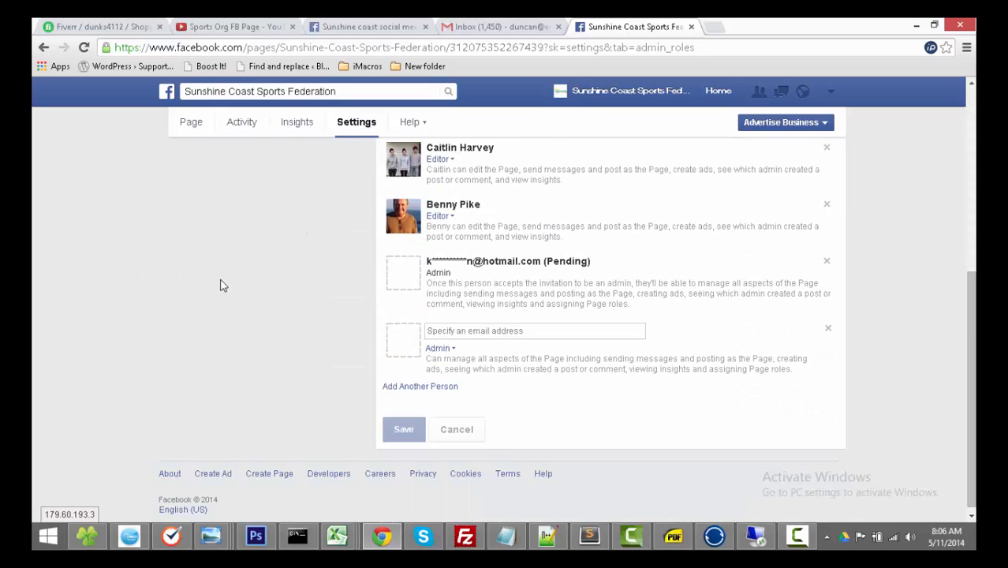
left_click(486, 329)
left_click(489, 27)
left_click(372, 283)
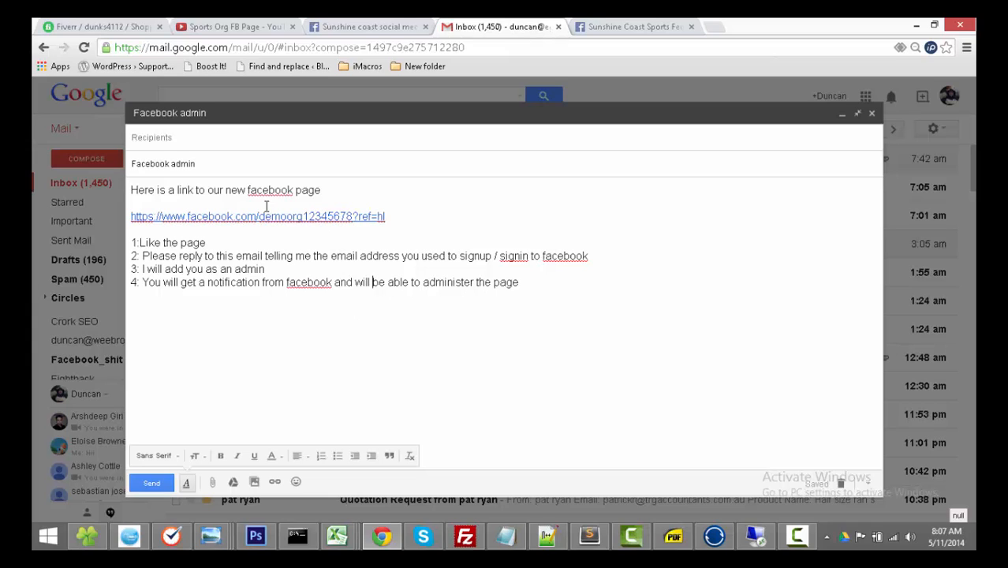
left_click(629, 27)
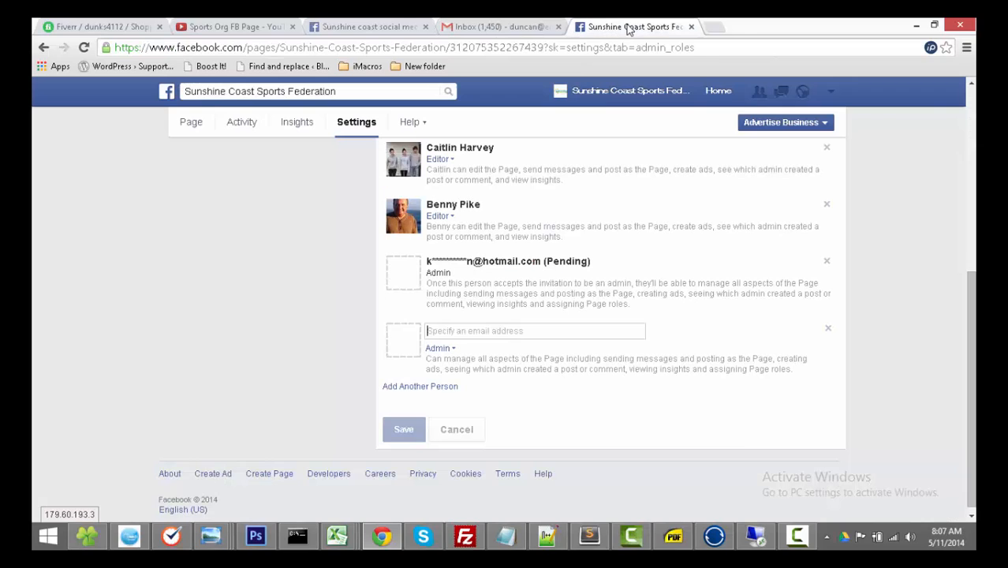
- Try the placeholder text "ddf" in the new person's email entry, and clear it again
left_click(456, 330)
type("ddf")
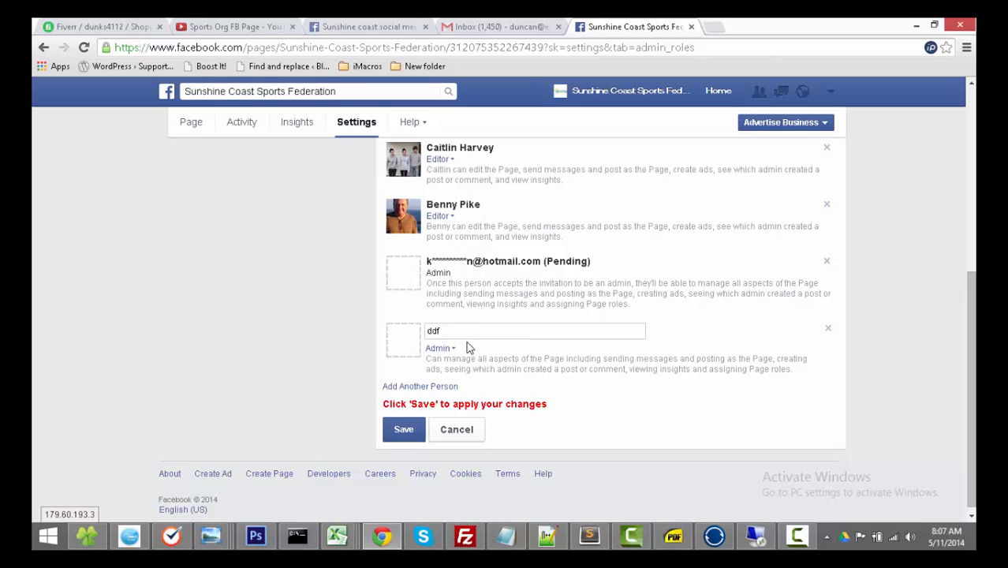
key("BackSpace")
key("BackSpace")
- Highlight the pending admin invitation's email line, and show the roles available for the new person
left_click_drag(611, 273, 431, 267)
left_click(470, 281)
left_click_drag(593, 262, 427, 263)
left_click(493, 272)
left_click_drag(593, 262, 428, 263)
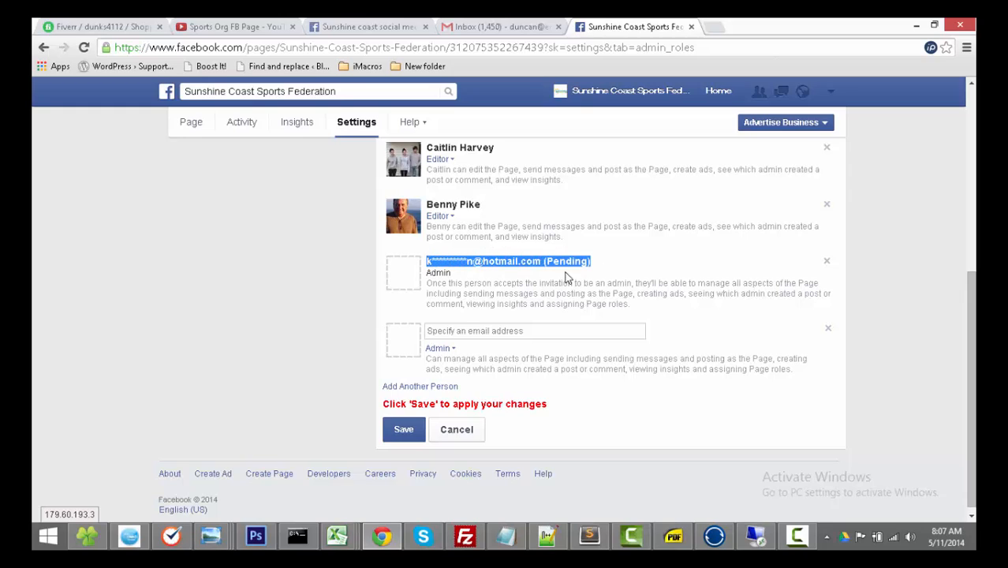
left_click(599, 269)
left_click_drag(602, 260, 427, 263)
left_click(528, 267)
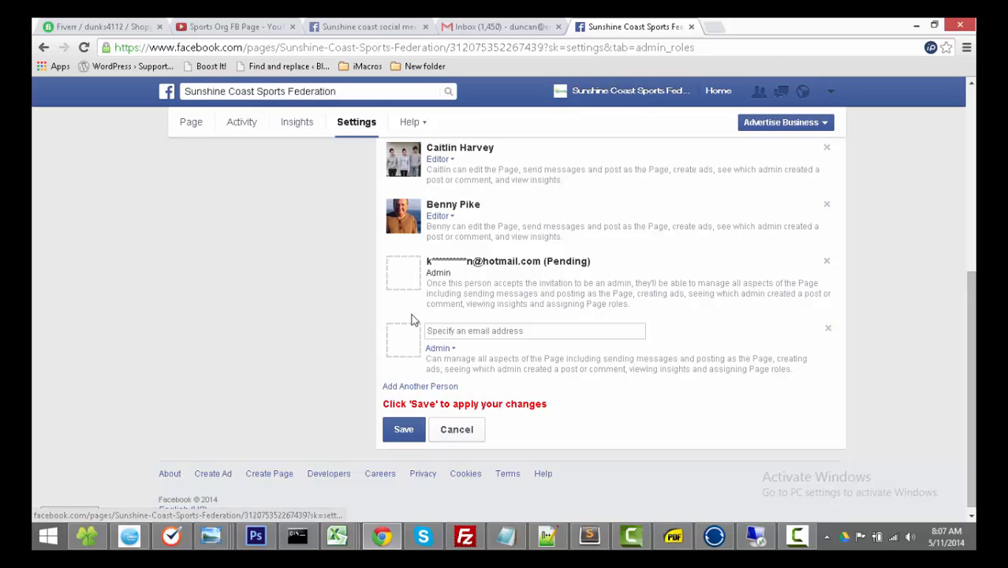
left_click(444, 348)
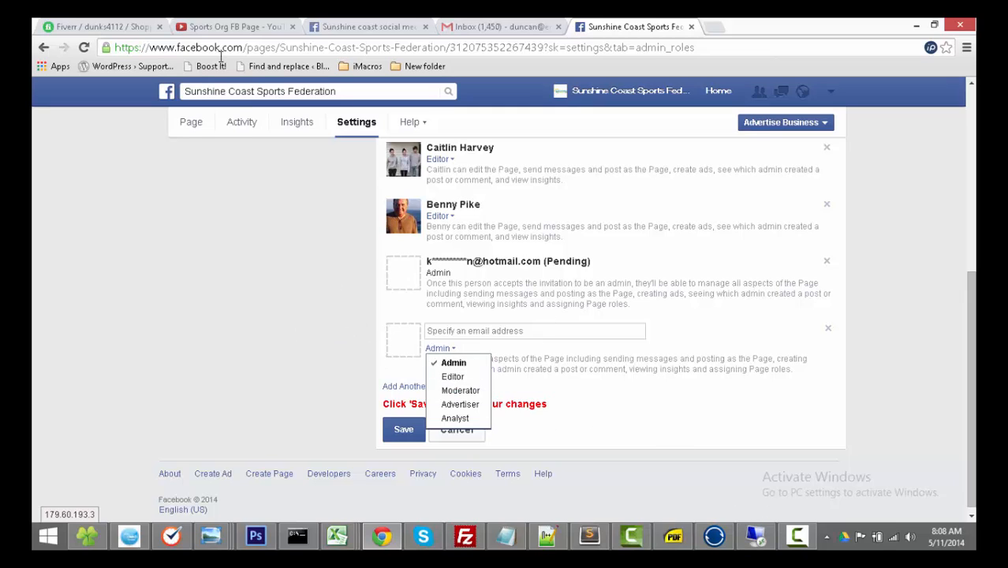
left_click(798, 537)
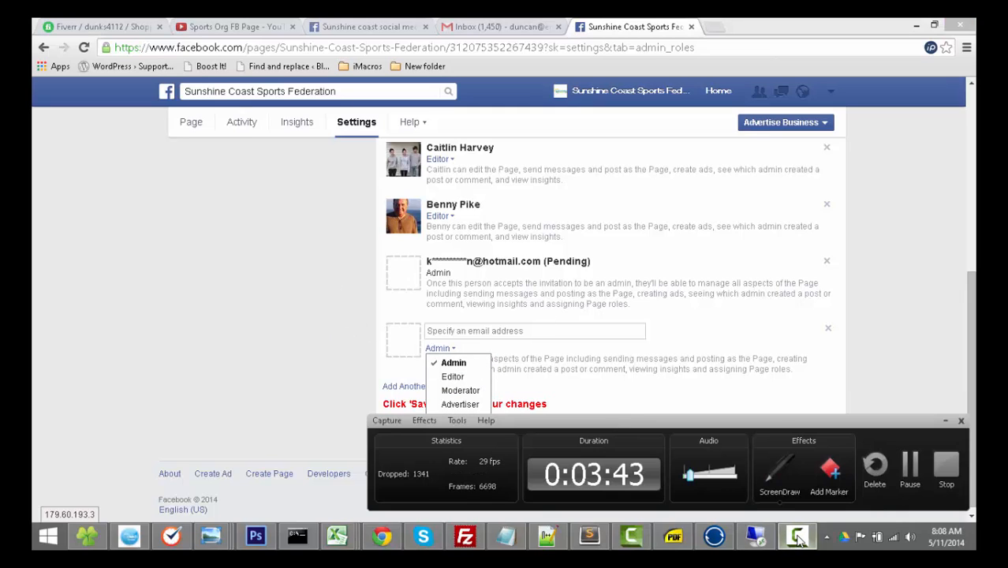